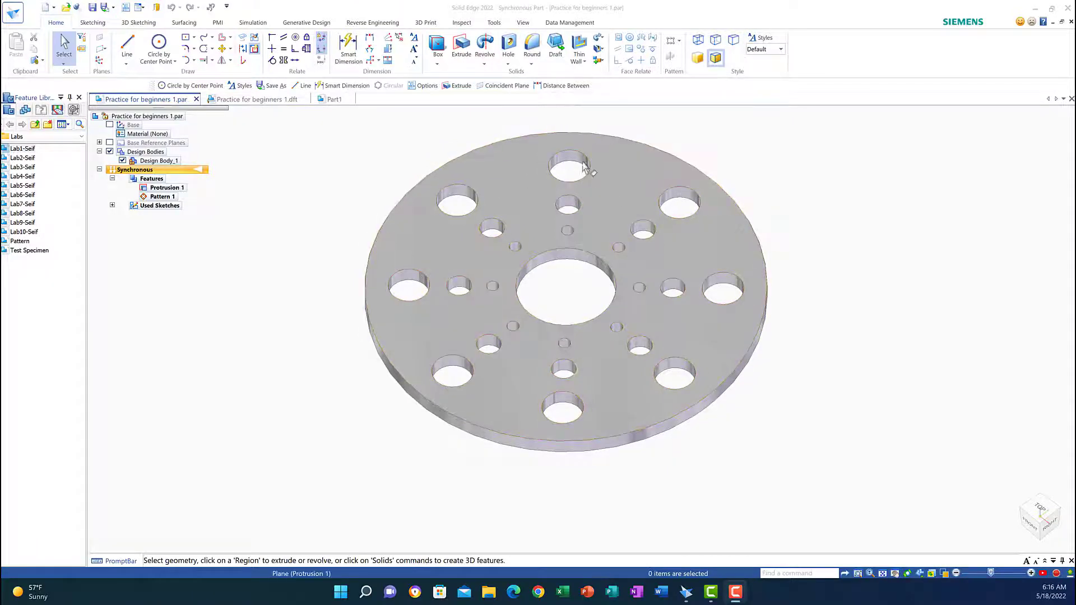
Check the dimensioned plate drawing, and in Part1 draw a 60 mm diameter circle centred on the origin of the top (xy) plane
left_click(241, 99)
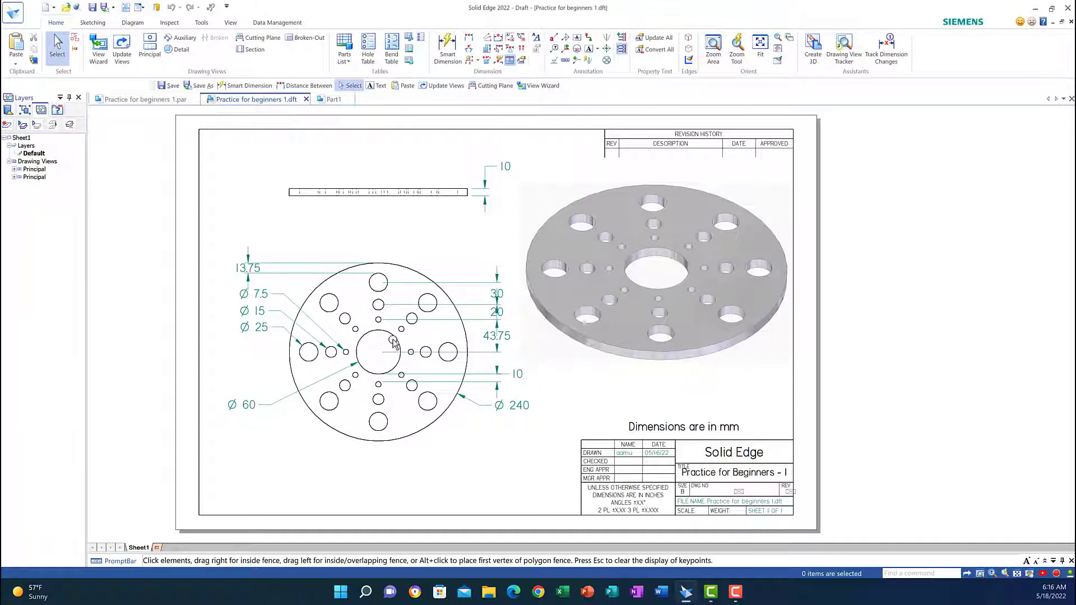
left_click(333, 100)
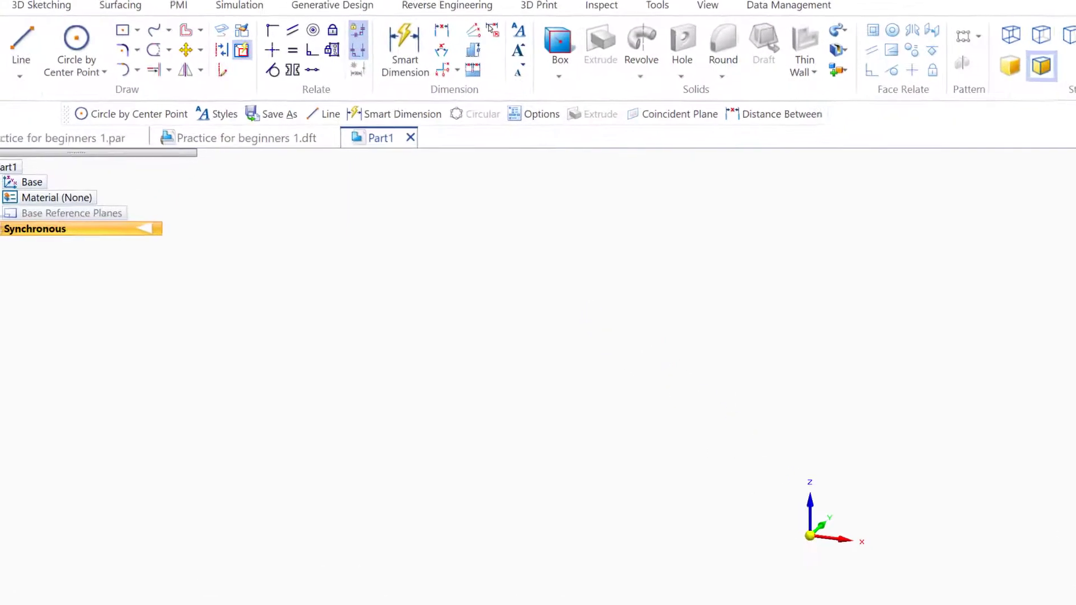
left_click(73, 41)
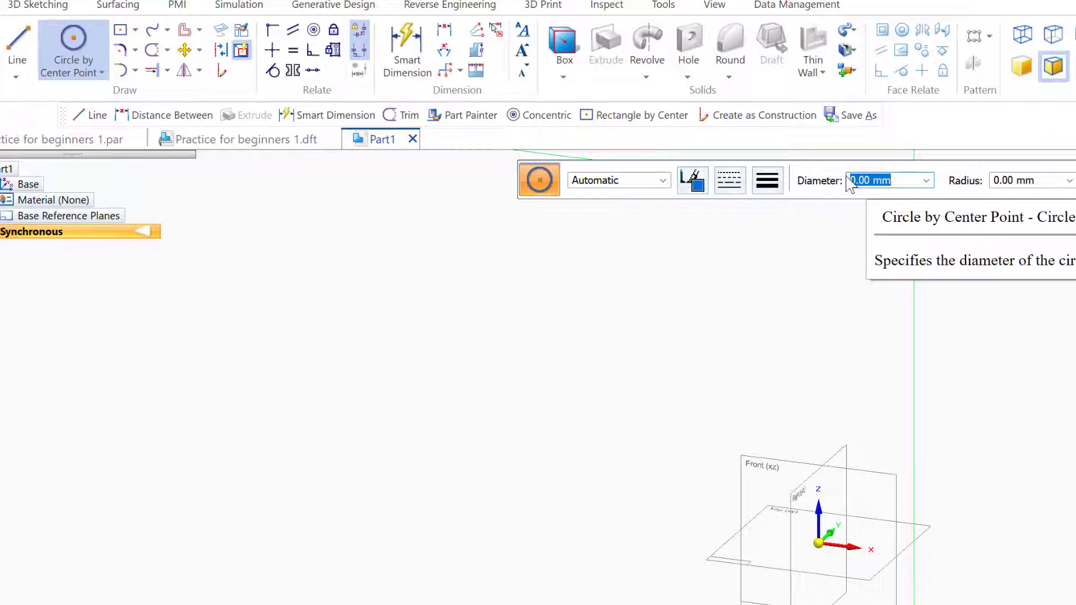
type("60")
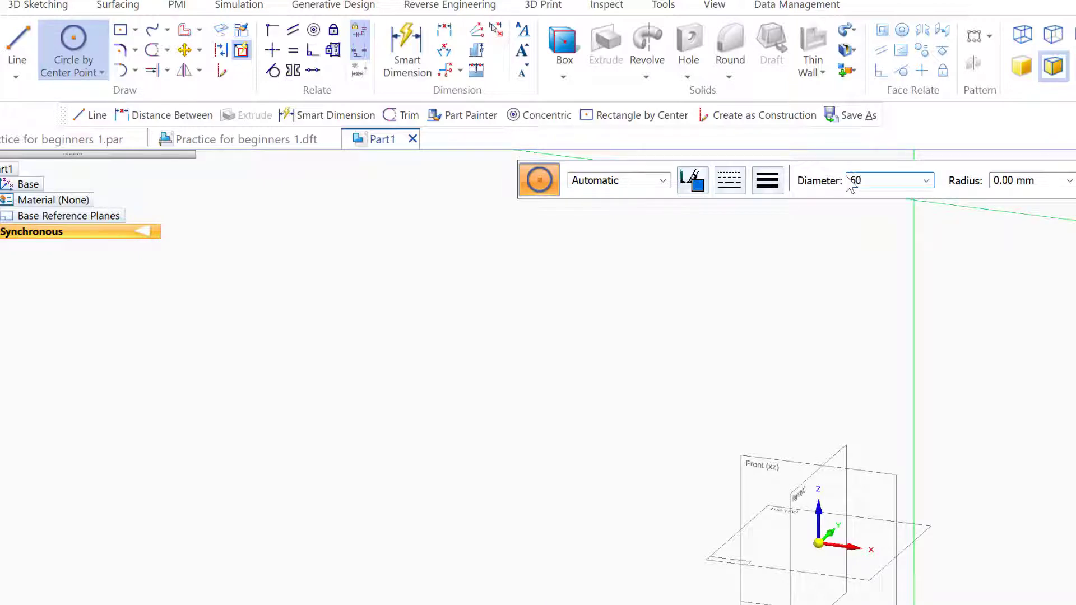
key("Return")
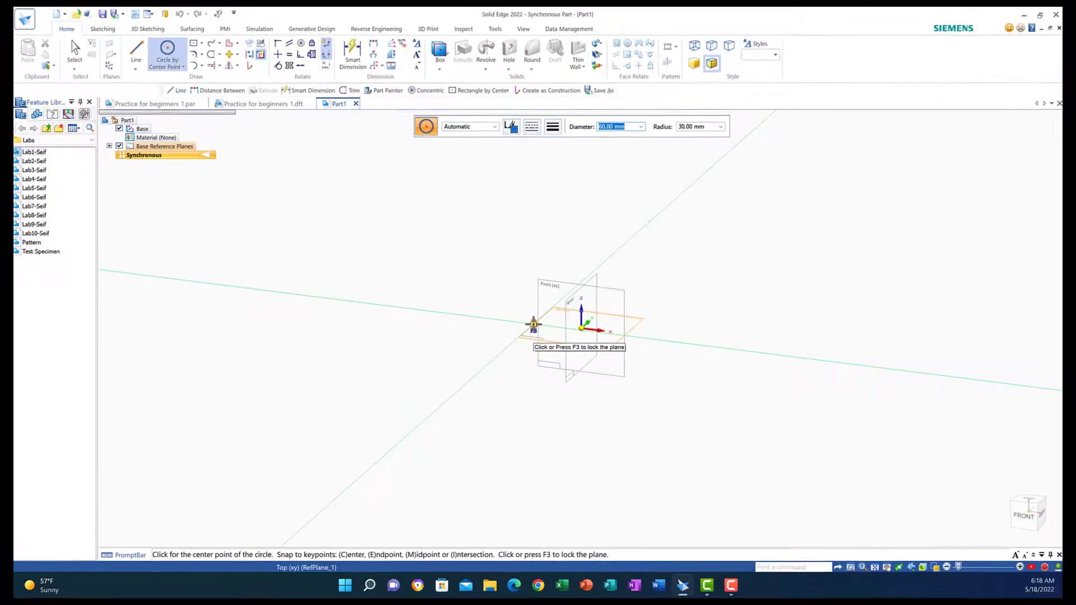
left_click(533, 324)
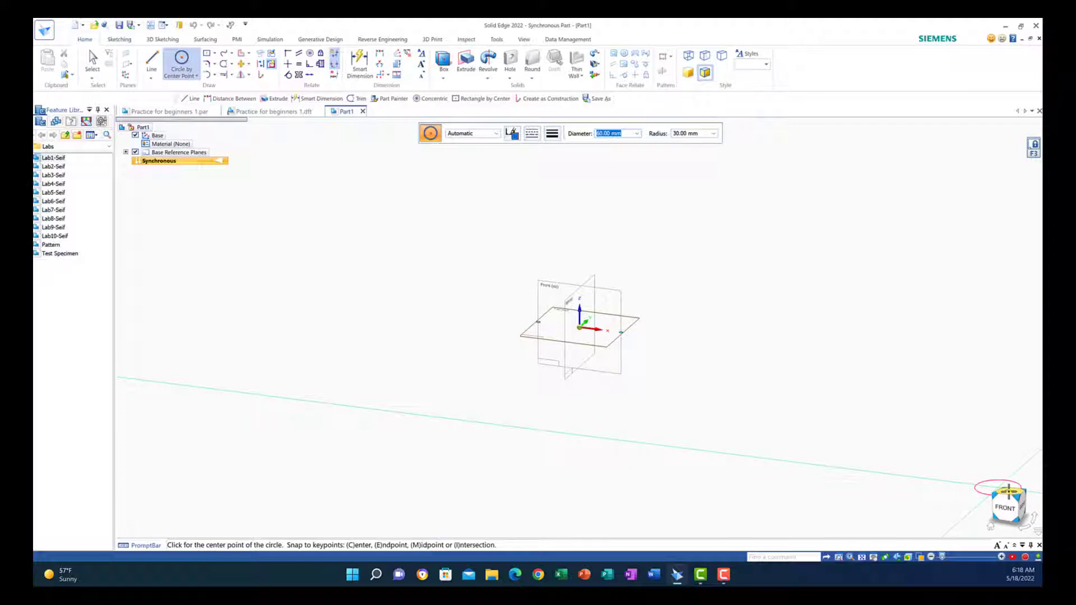
left_click(1008, 490)
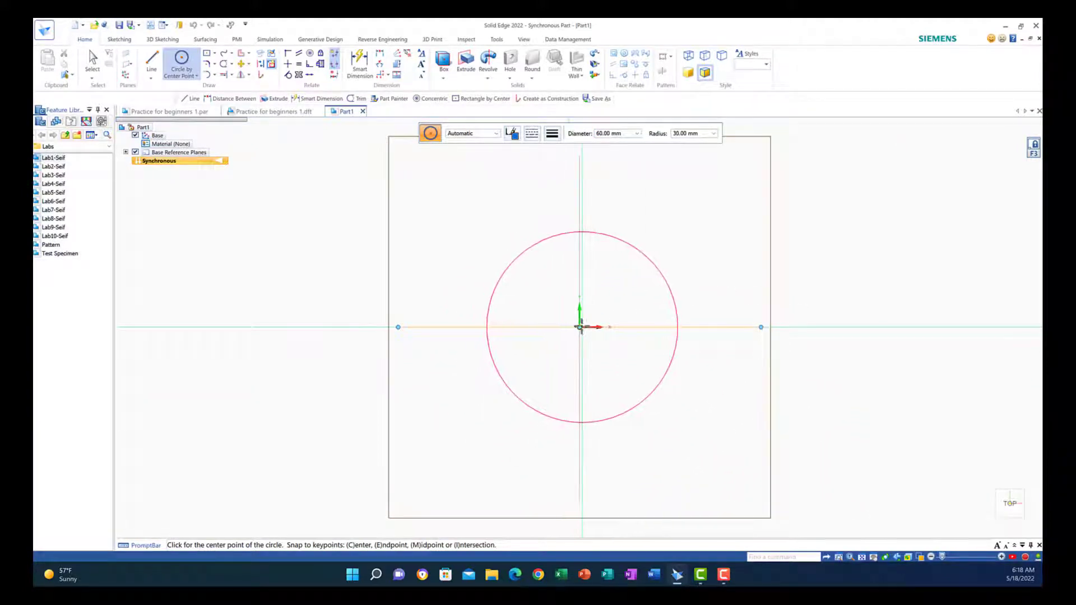
left_click(579, 328)
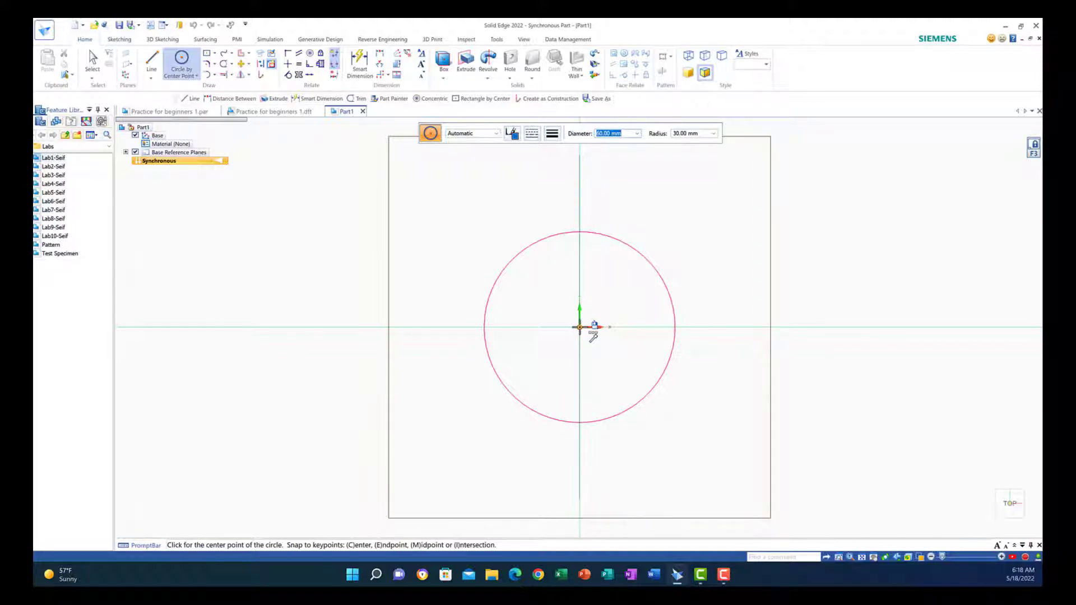
key("Return")
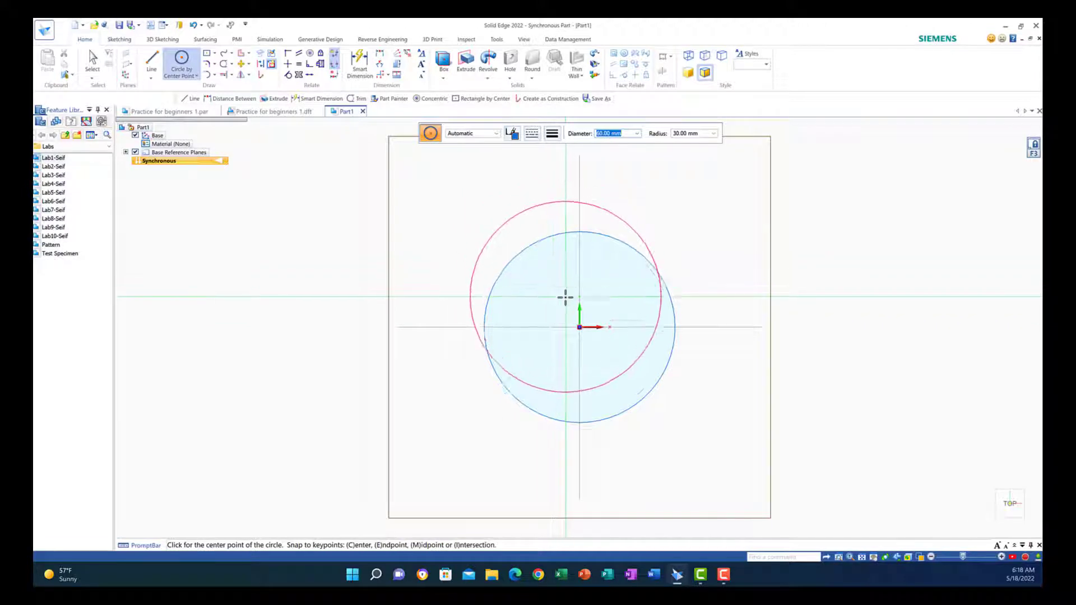
Draw a 240 mm diameter circle centred on the origin, around the 60 mm circle
scroll(564, 299, "down", 2)
scroll(564, 299, "up", 1)
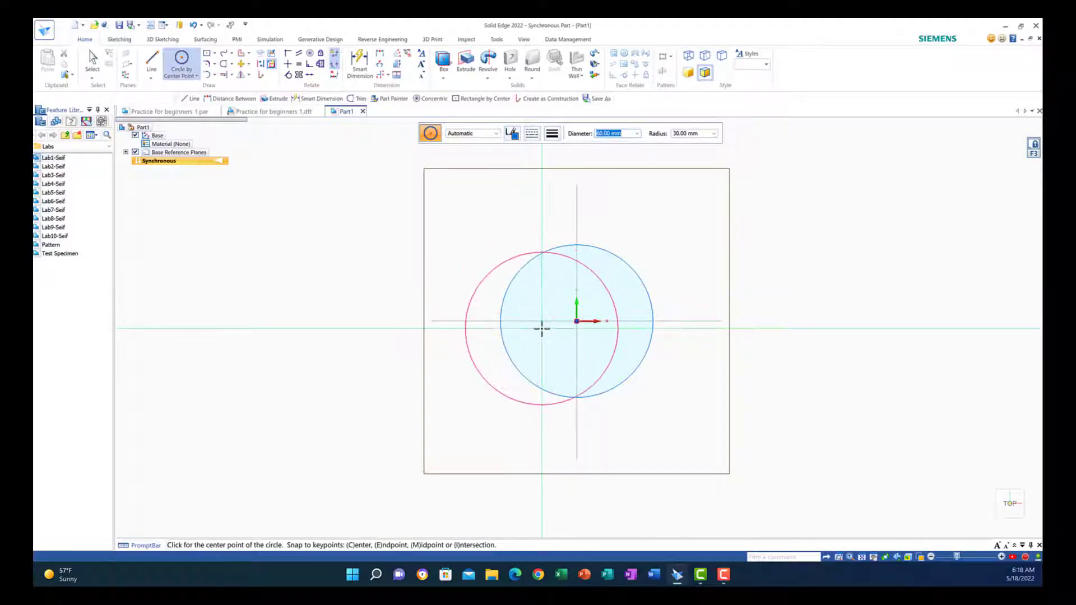
scroll(533, 324, "down", 3)
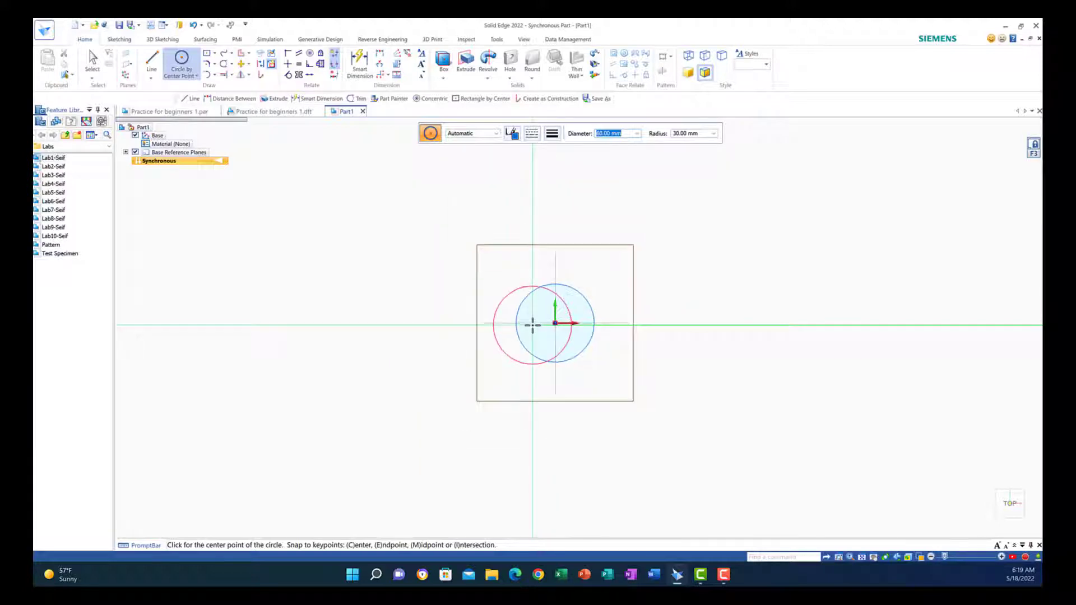
scroll(532, 325, "down", 2)
scroll(532, 324, "up", 3)
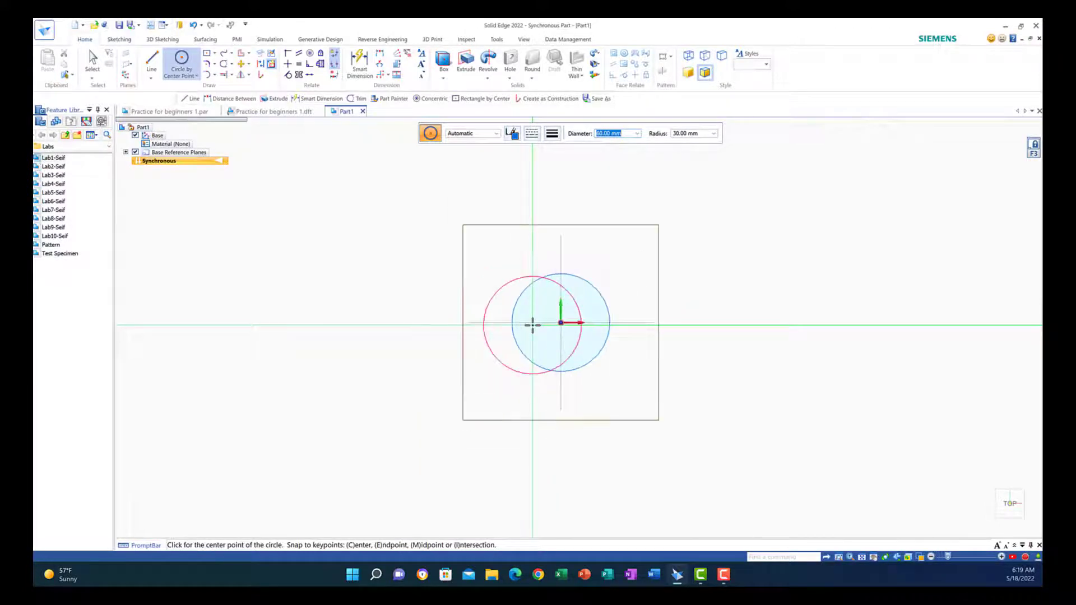
scroll(532, 325, "down", 2)
scroll(532, 325, "up", 5)
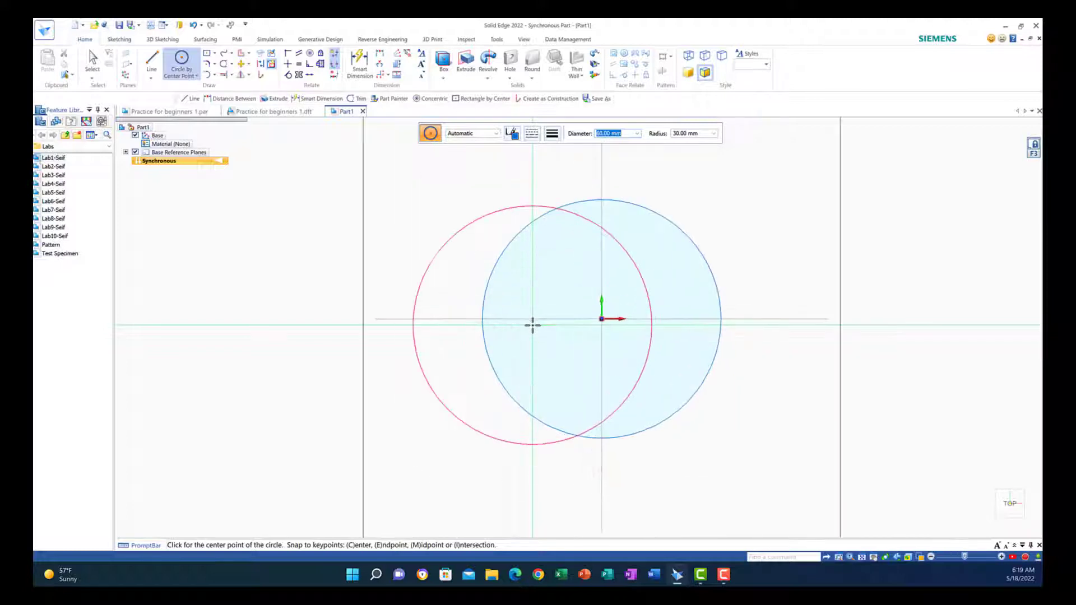
scroll(533, 325, "down", 4)
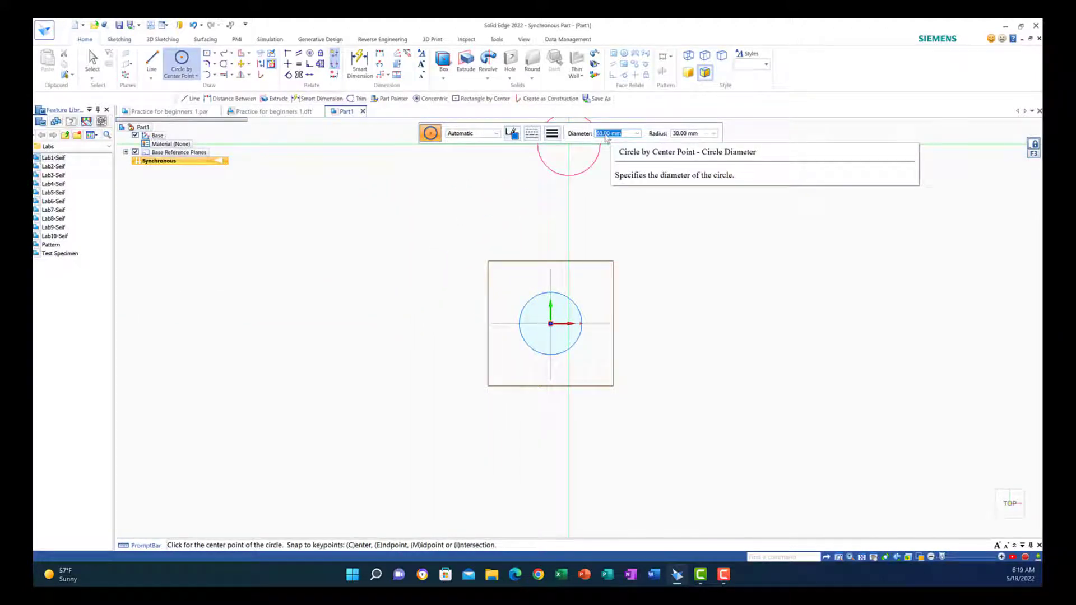
type("240")
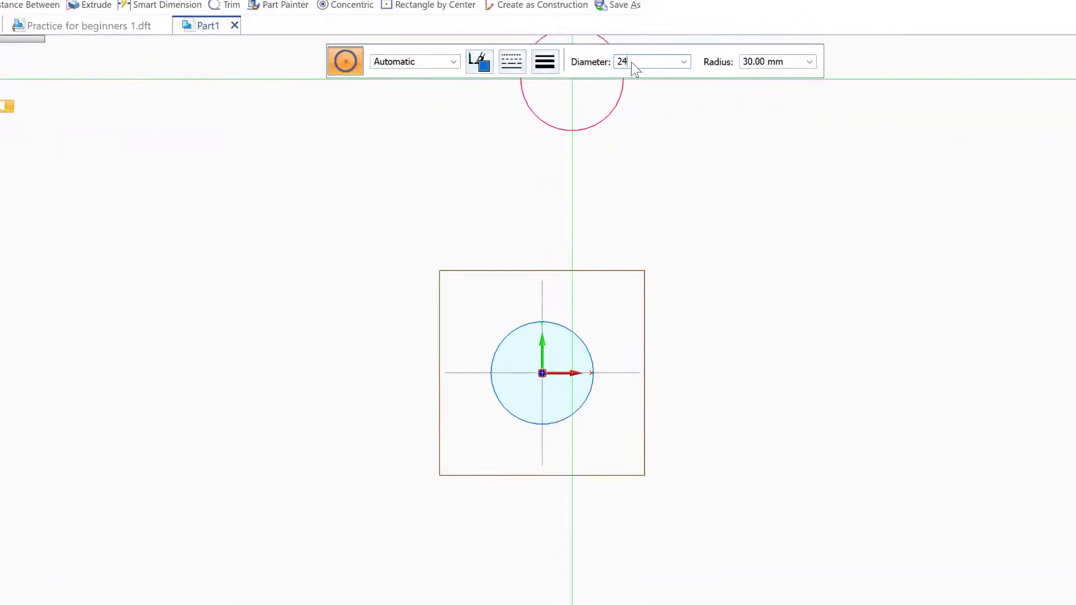
key("Tab")
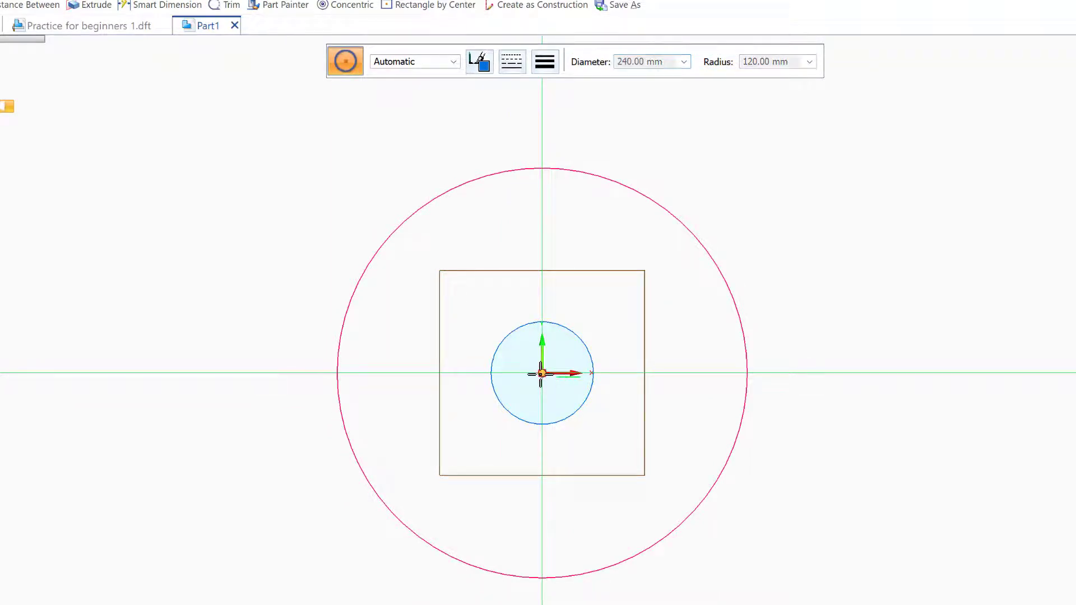
left_click(542, 373)
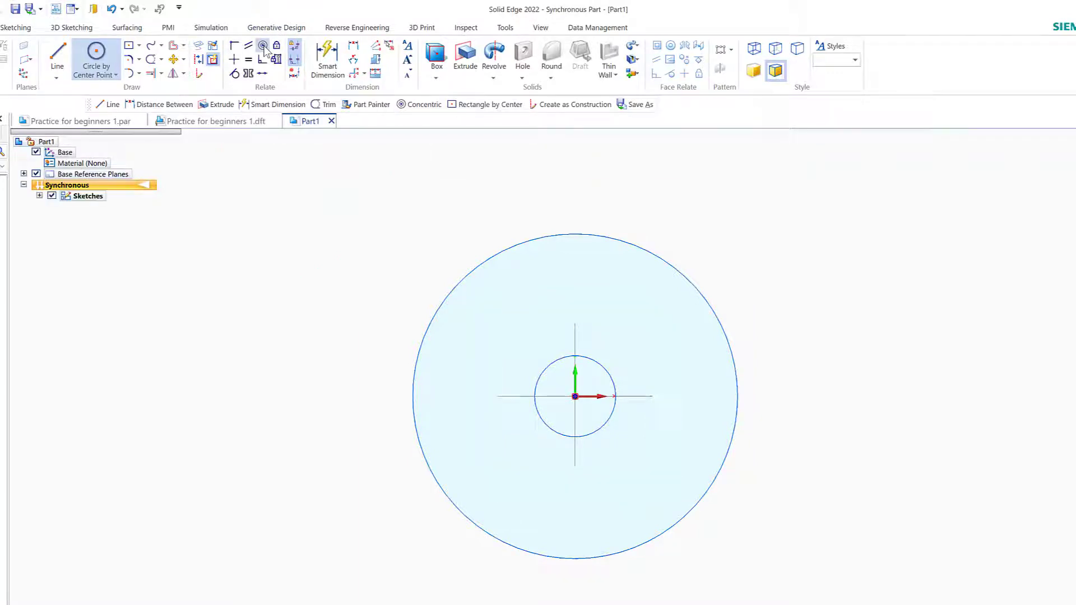
Apply a concentric relationship between the outer circle and the inner circle
left_click(263, 46)
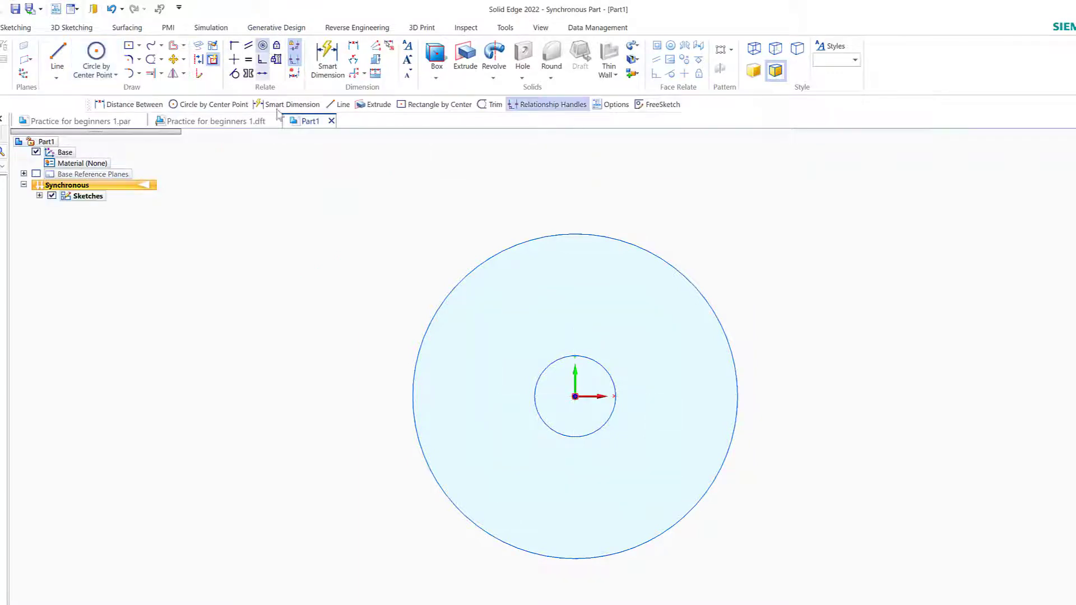
left_click(528, 241)
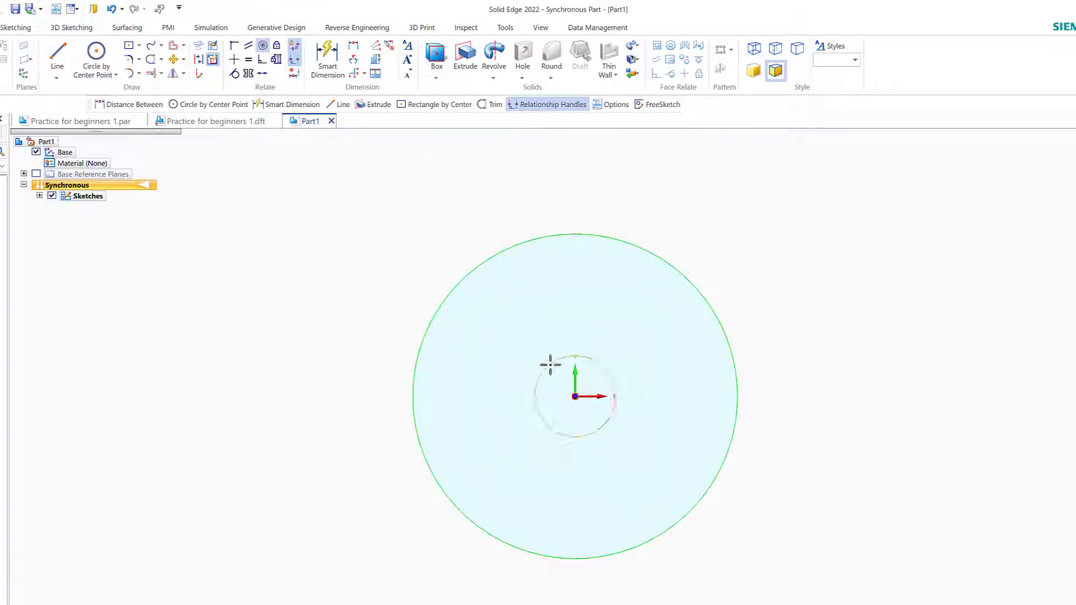
left_click(550, 365)
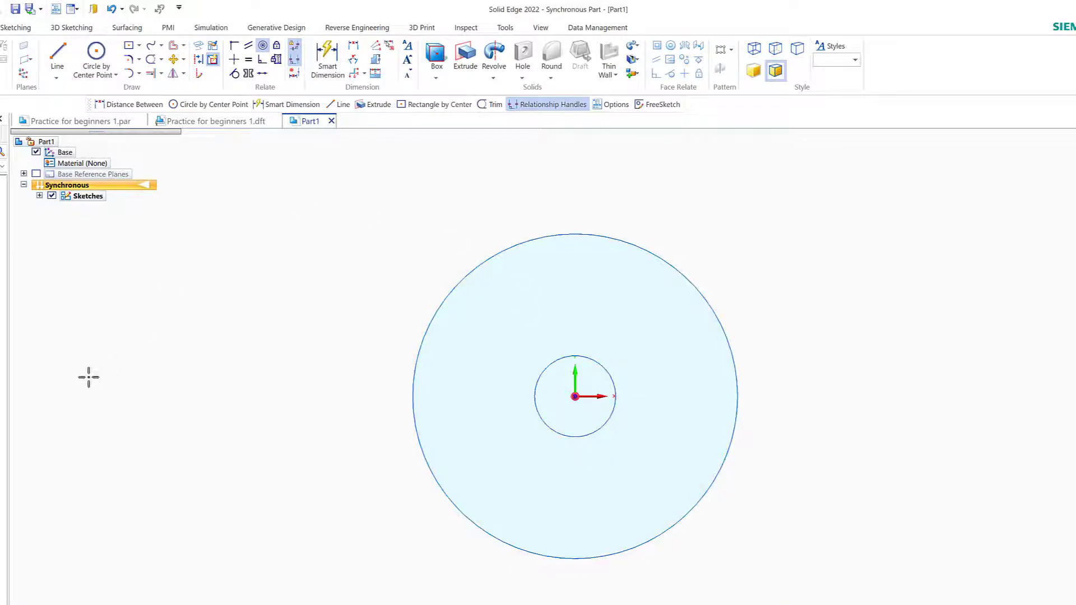
key("ctrl+z")
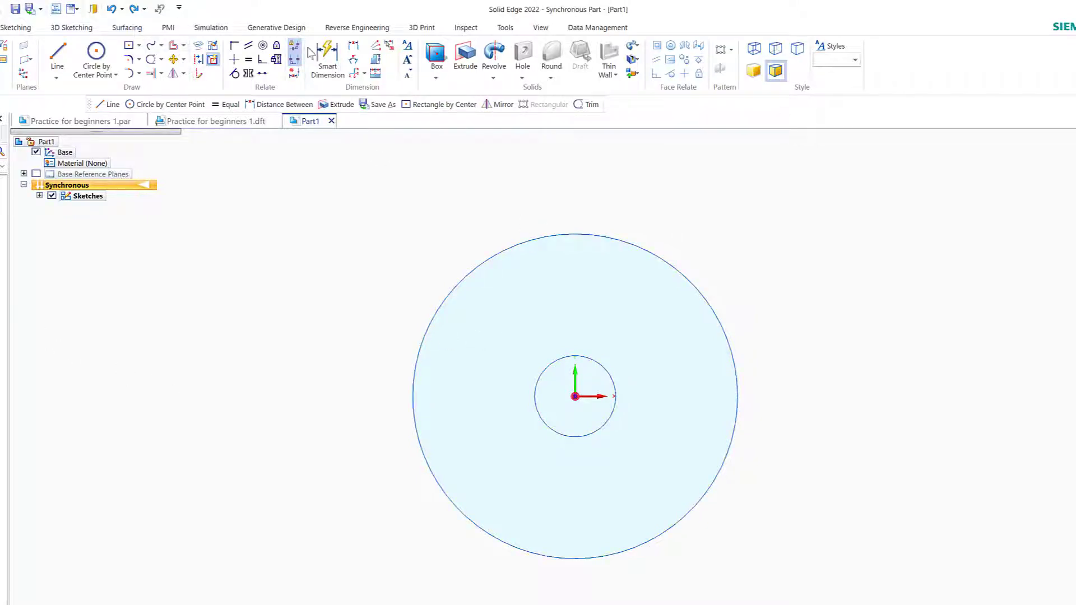
Dimension the diameters of the outer and inner circles, placing both labels outside the outer circle
left_click(668, 264)
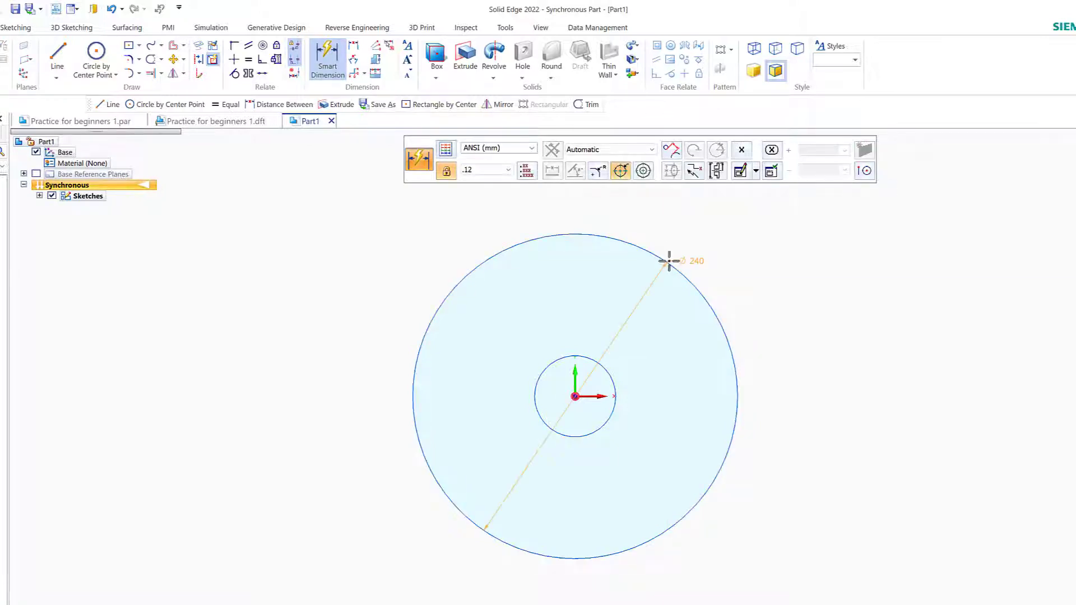
left_click(724, 203)
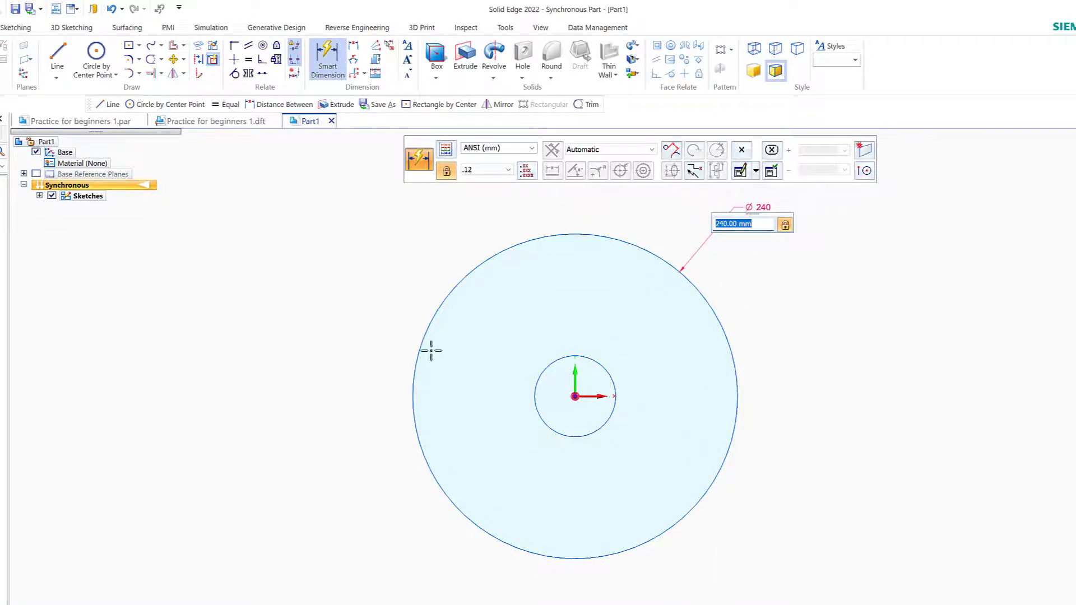
left_click(542, 376)
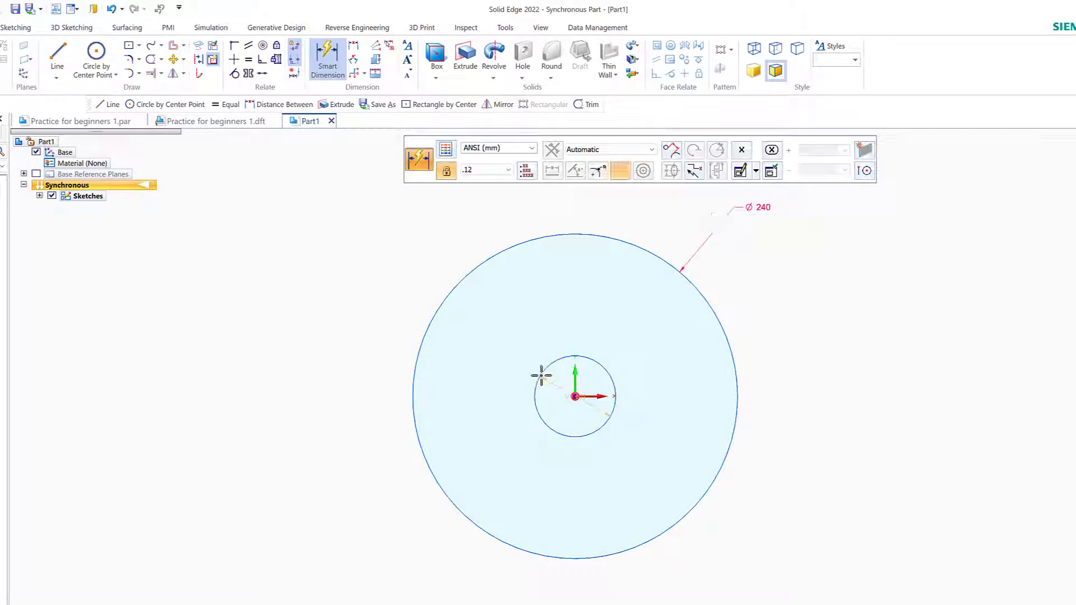
left_click(403, 213)
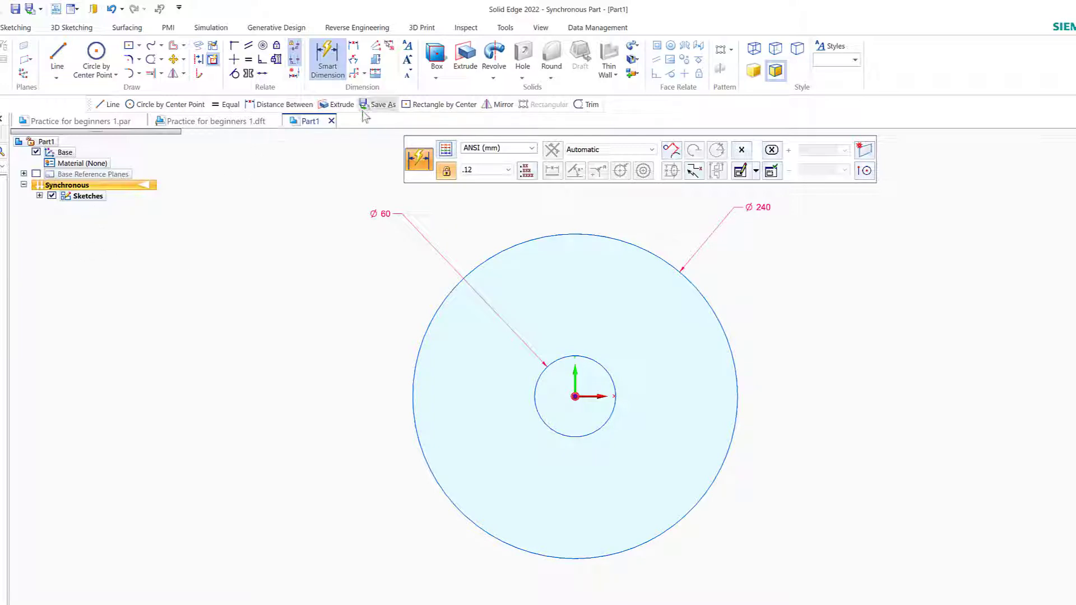
Draw a 7.5 mm diameter circle above the centre circle and a 15 mm one above it, both vertically aligned with the origin
left_click(96, 66)
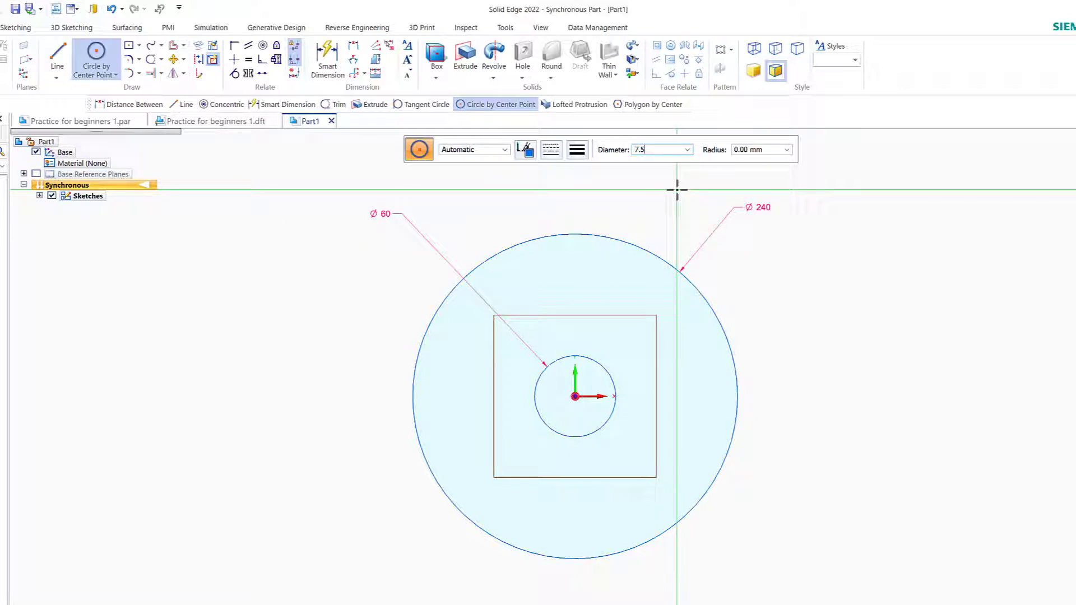
key("Return")
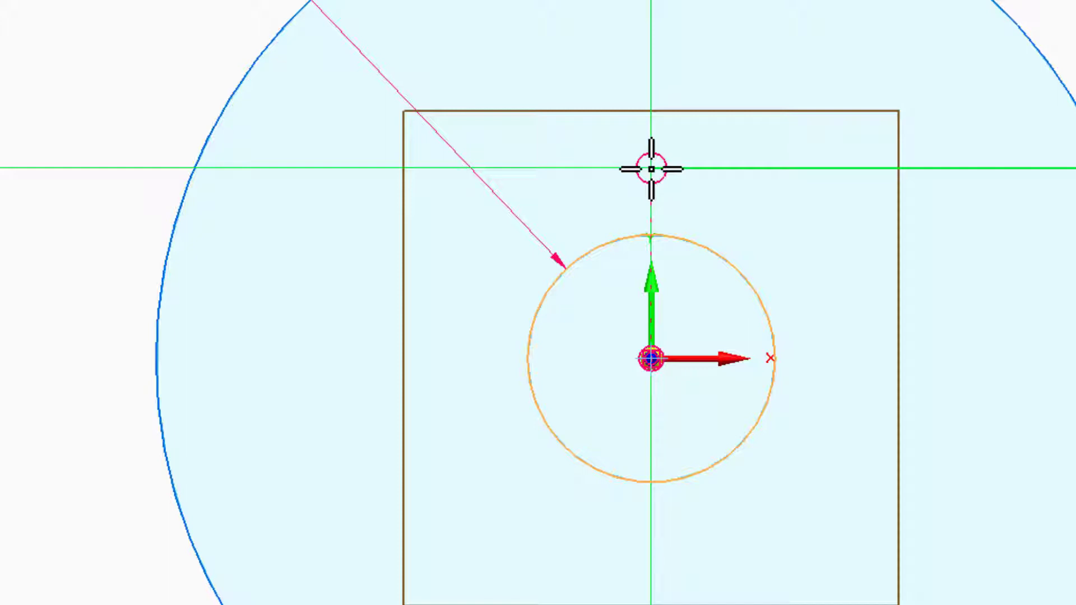
left_click(651, 169)
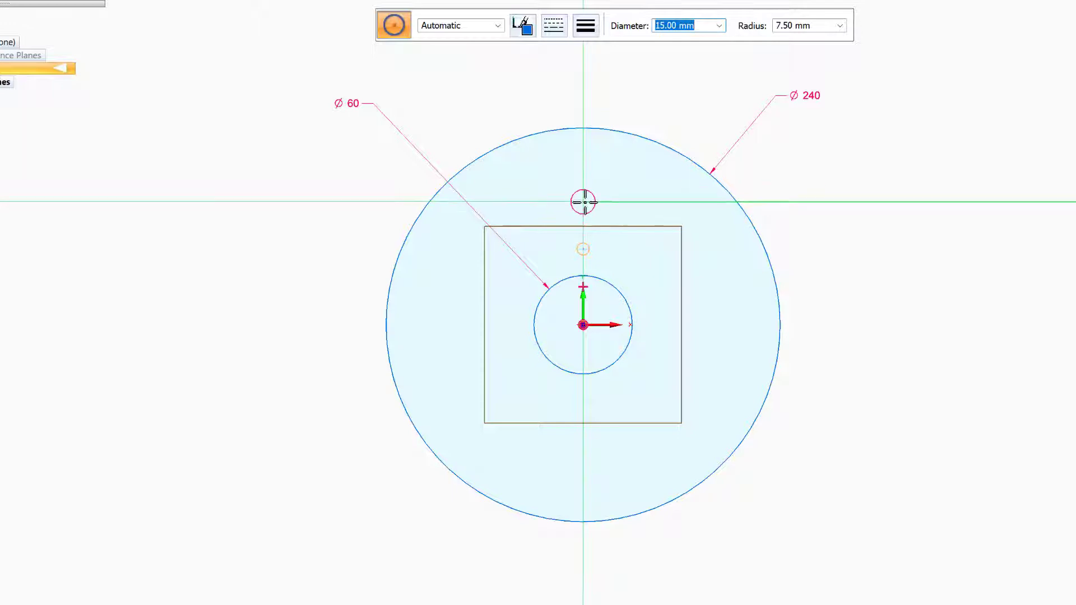
left_click(582, 206)
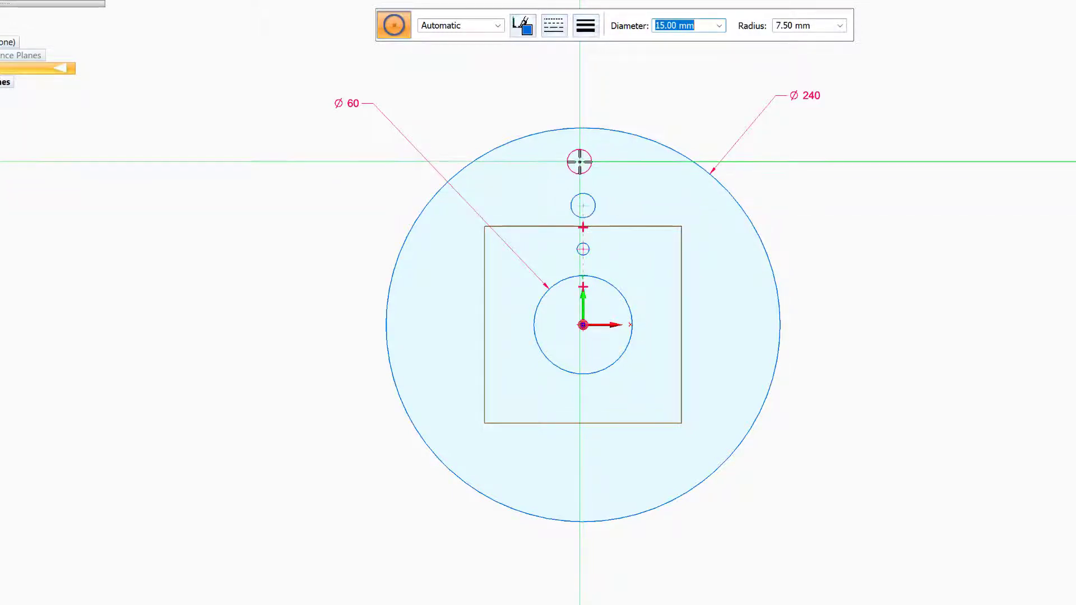
Draw a 25 mm diameter circle between the 15 mm circle and the outer rim, vertically aligned with the origin
type("25")
key("Return")
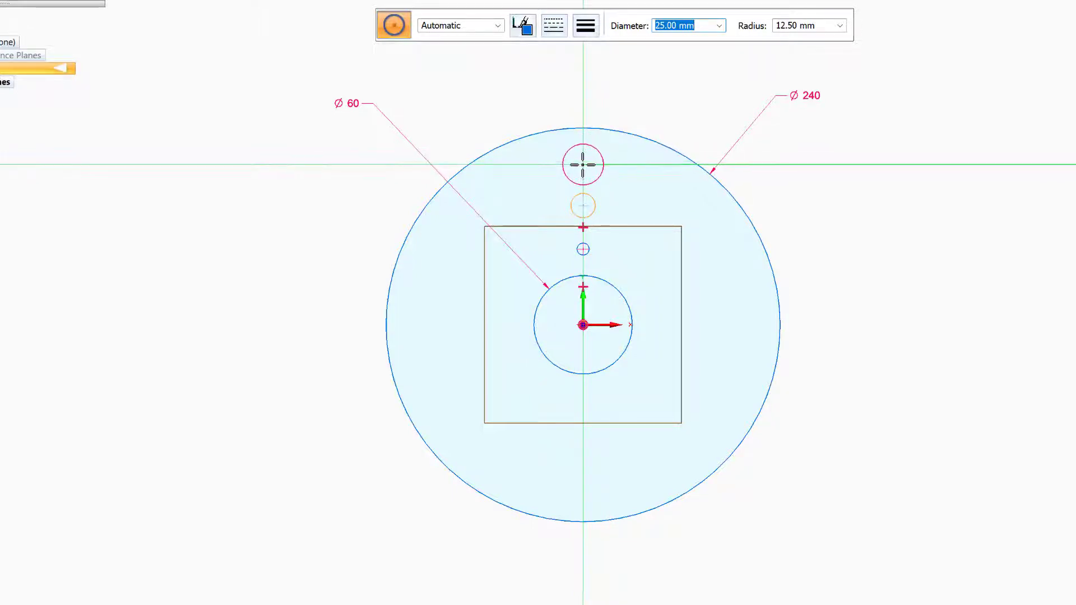
left_click(583, 165)
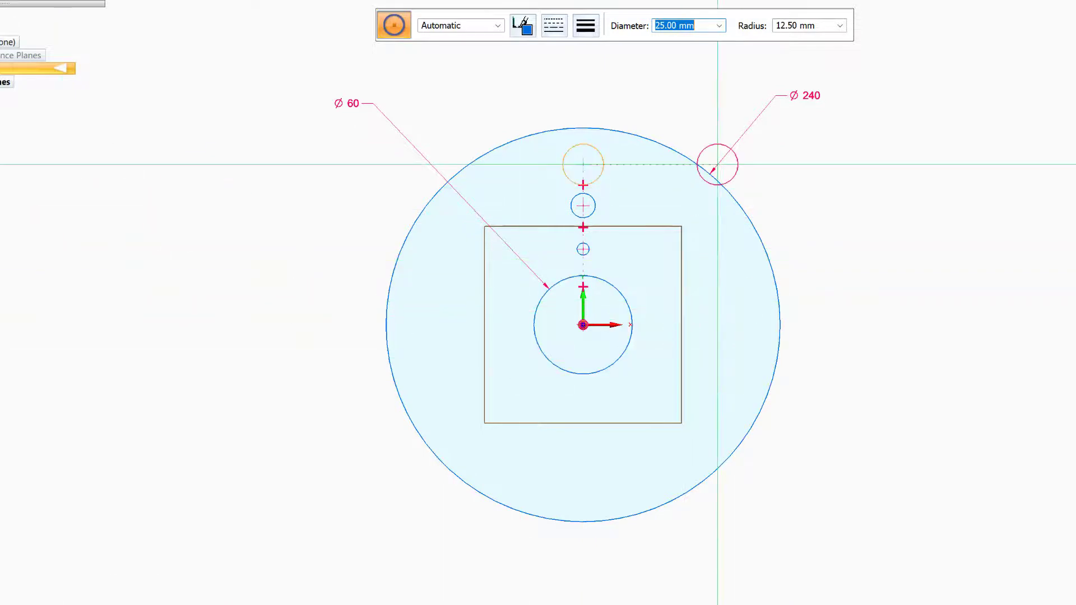
Dimension the diameters of the smallest circle and the middle circle in the vertical row, placing the labels above the plate outline
left_click(51, 2)
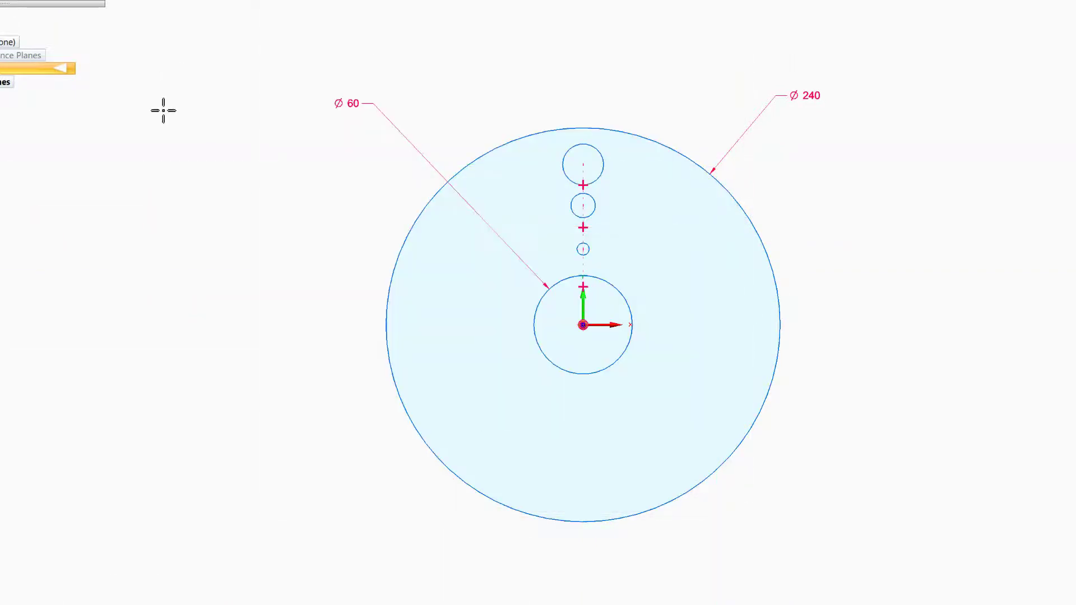
left_click(581, 247)
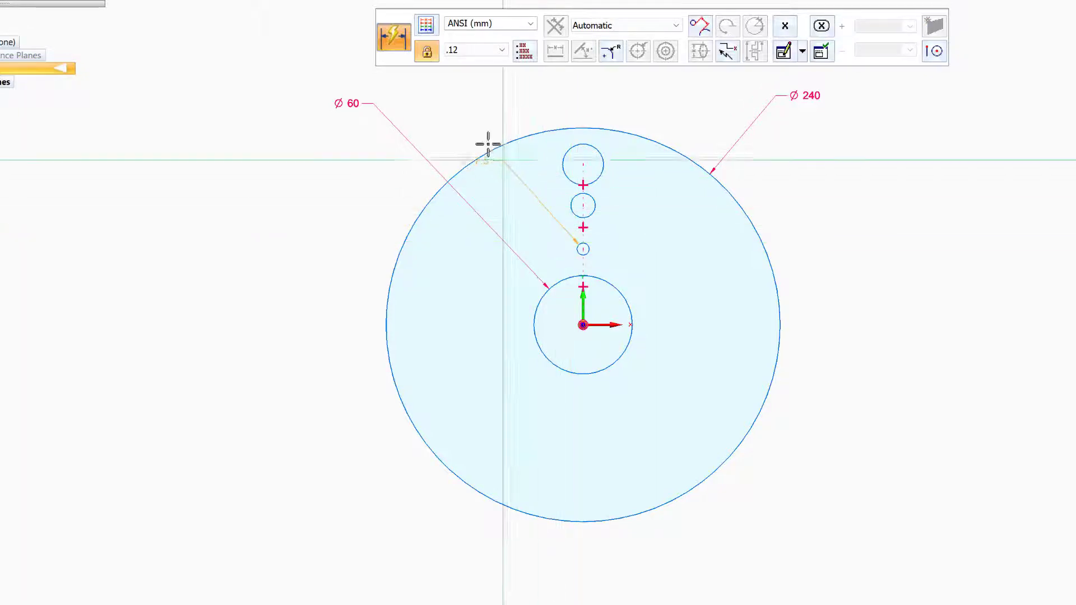
left_click(448, 102)
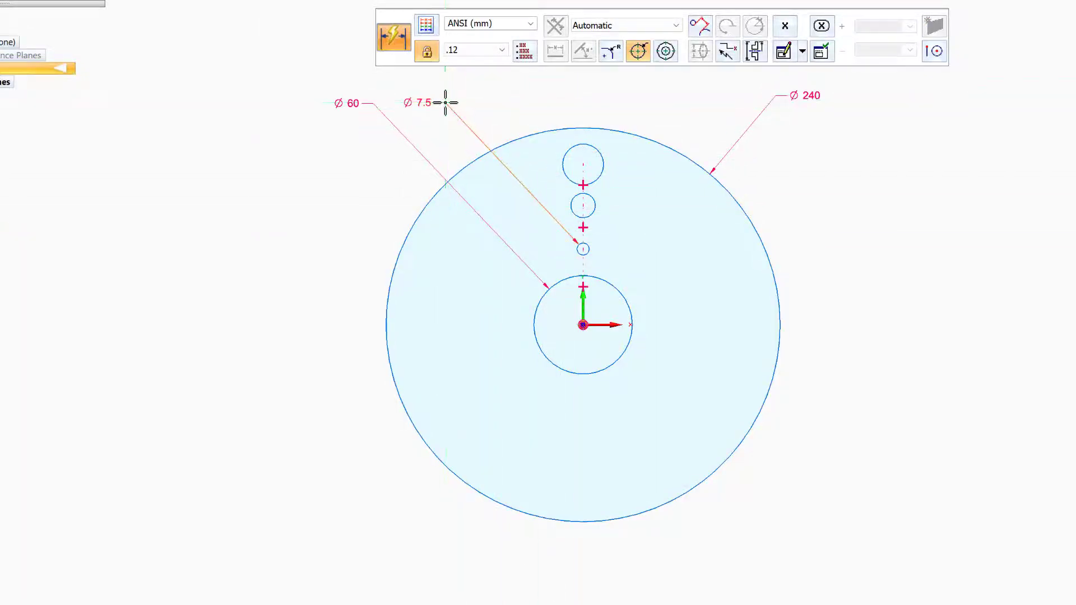
left_click(573, 198)
left_click(516, 98)
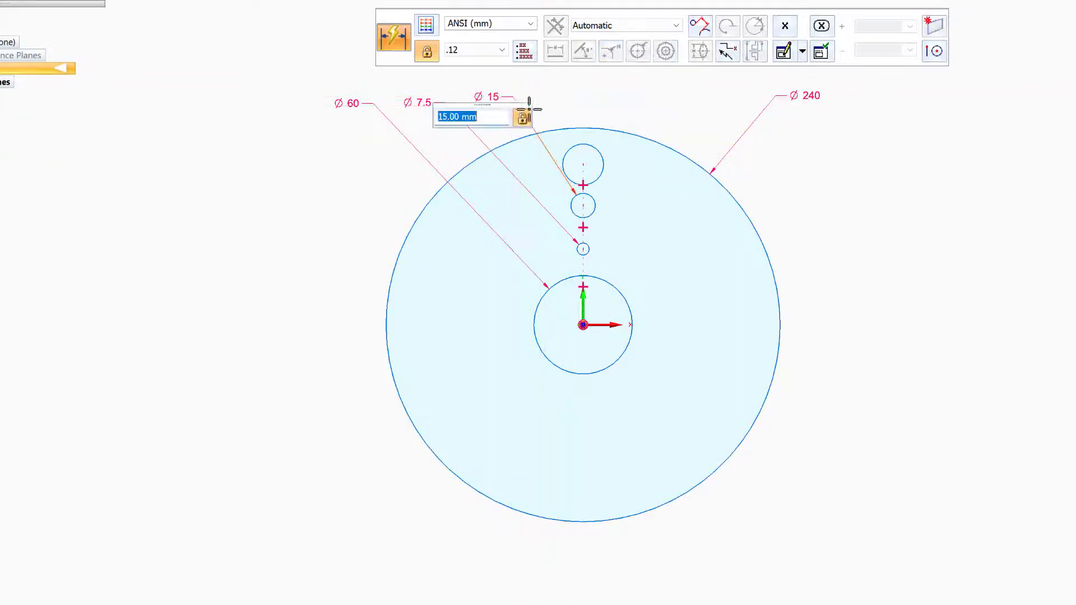
Dimension the diameter of the largest circle in the vertical row, placing the label above the plate outline
left_click(603, 156)
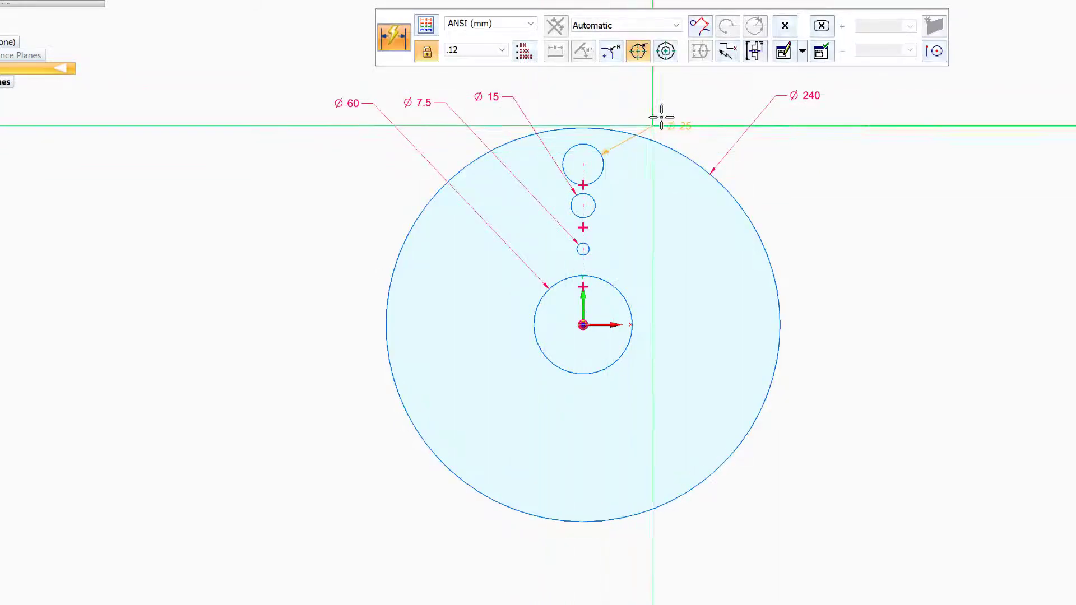
left_click(696, 93)
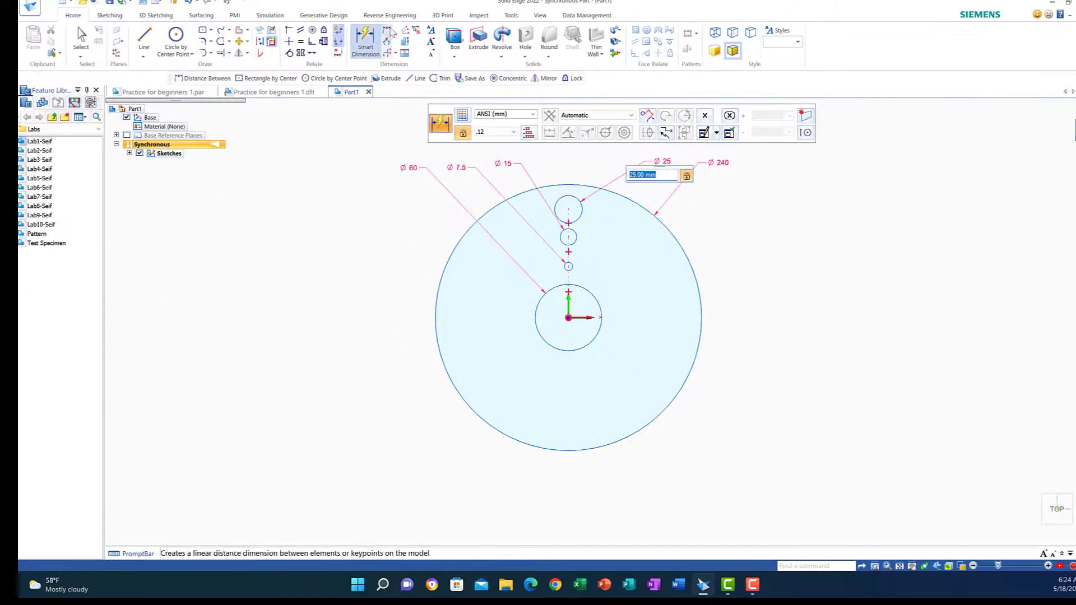
Add a vertical tangent-to-tangent distance of 10 mm between the centre circle and the smallest circle, placed outside the plate
left_click(390, 33)
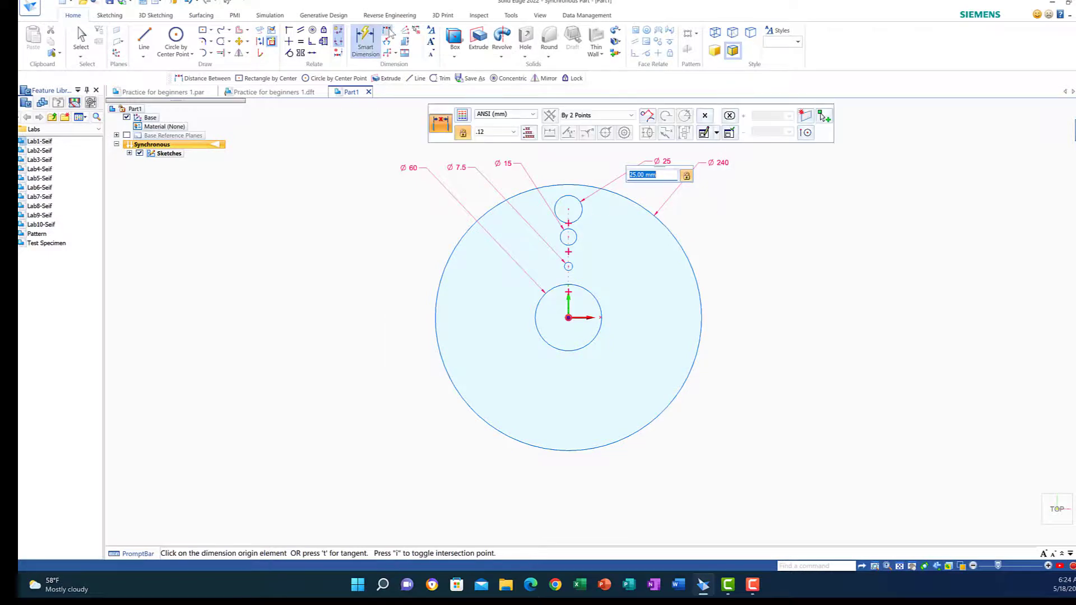
left_click(631, 116)
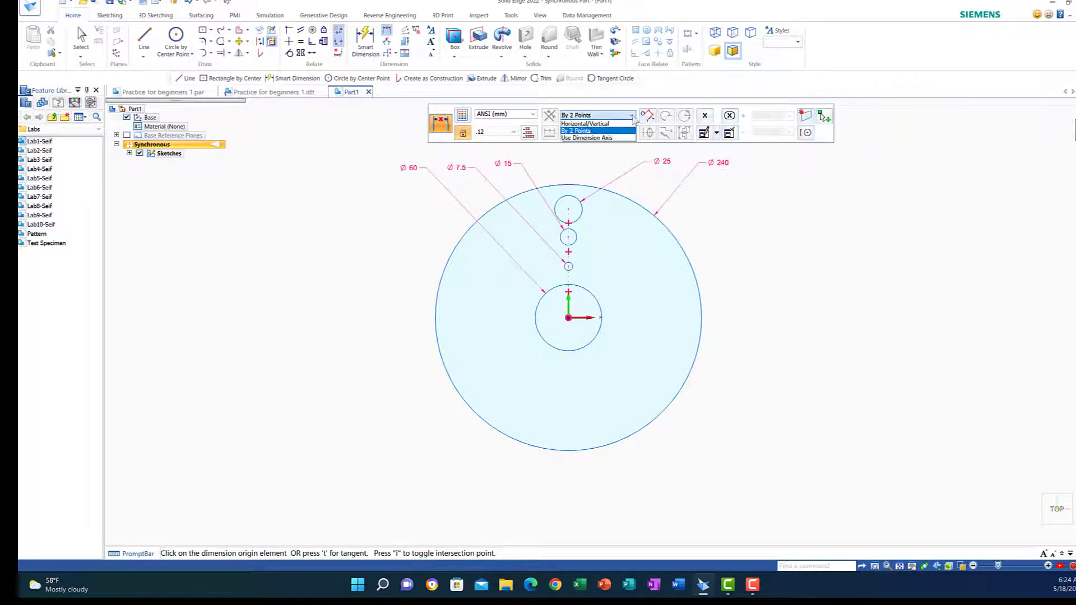
left_click(582, 124)
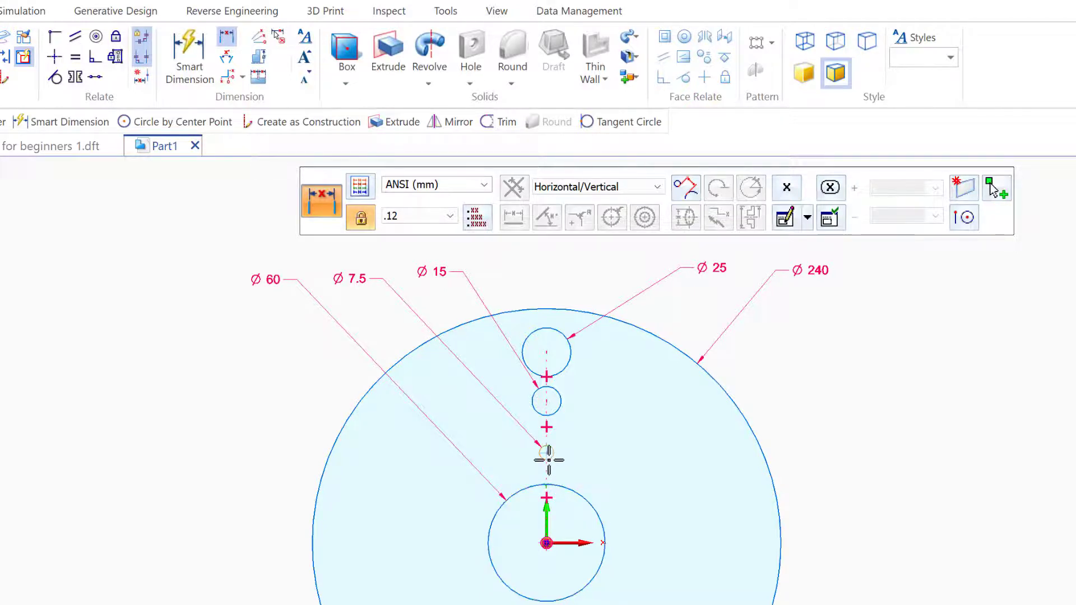
left_click(684, 189)
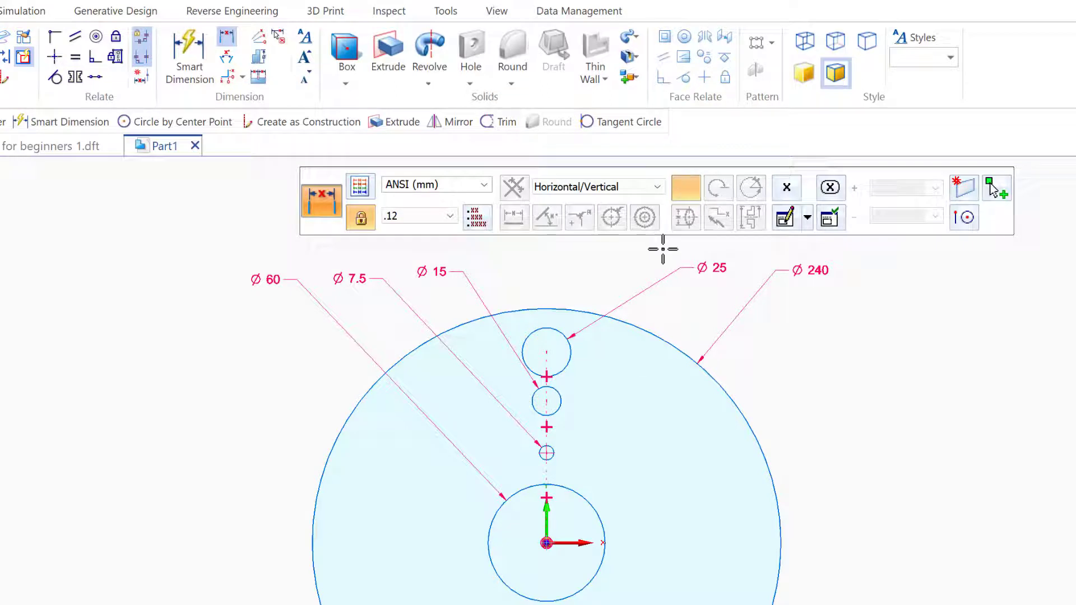
left_click(540, 487)
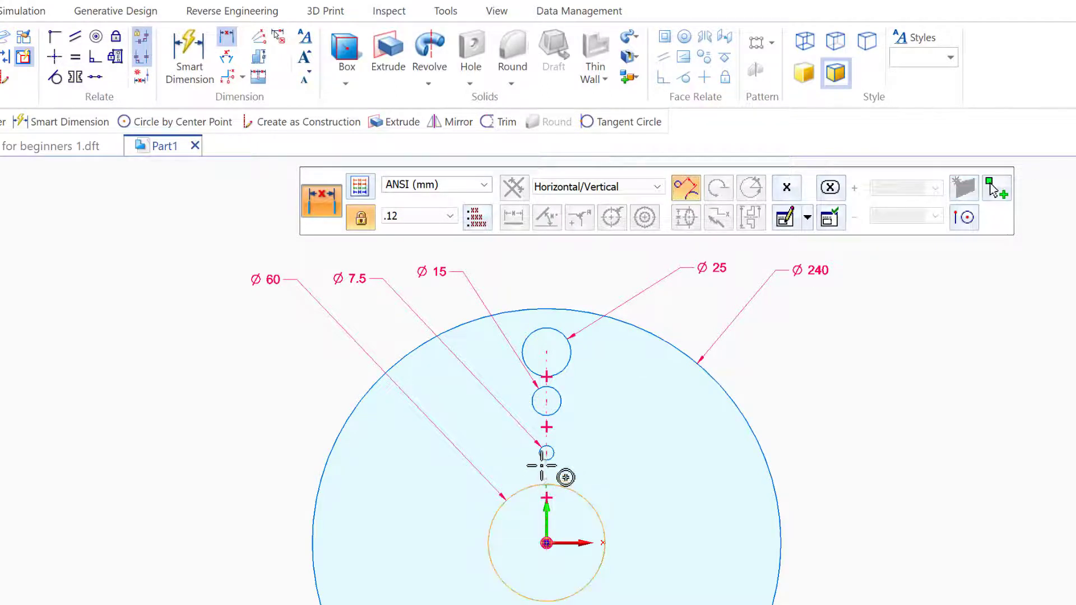
left_click(550, 457)
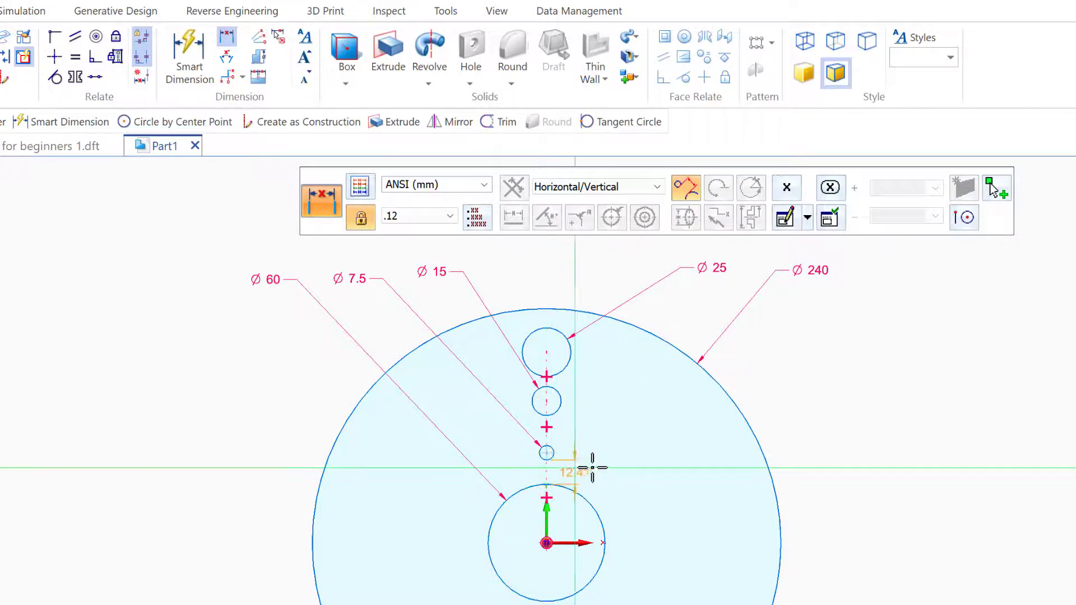
left_click(846, 470)
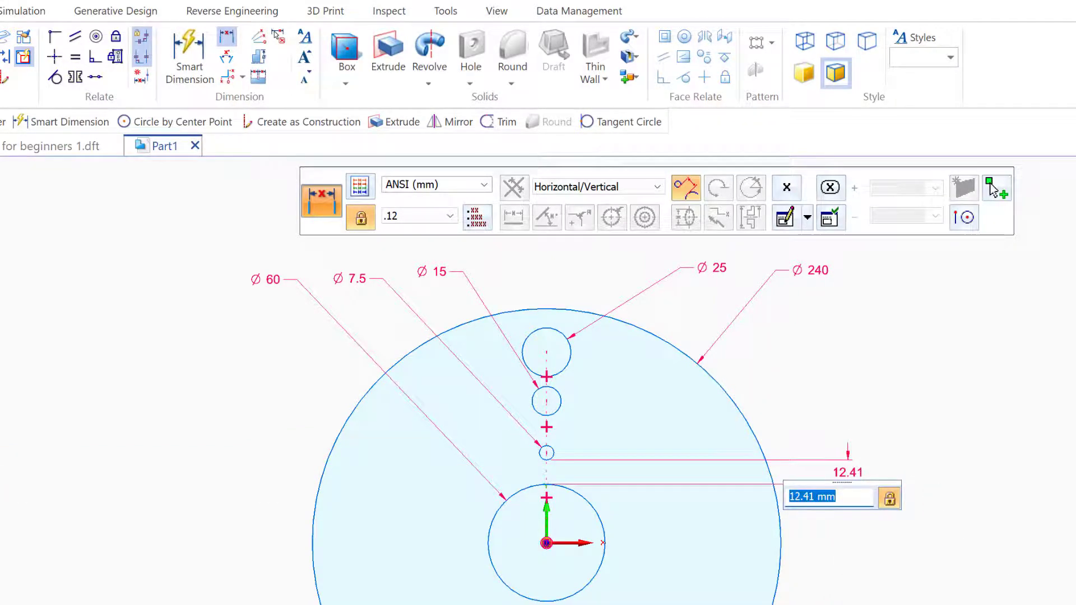
type("10")
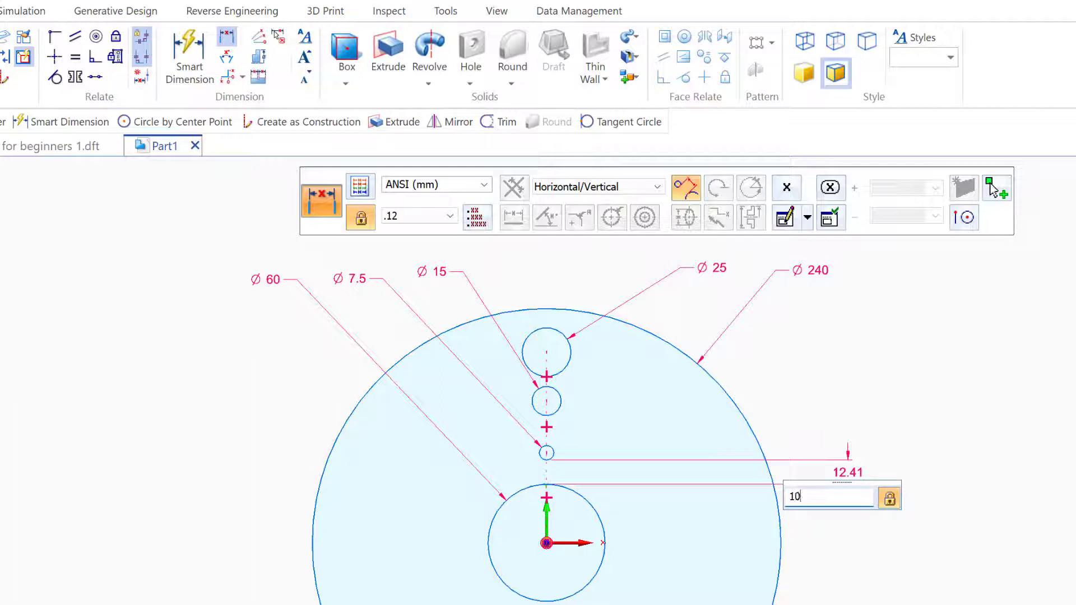
key("Return")
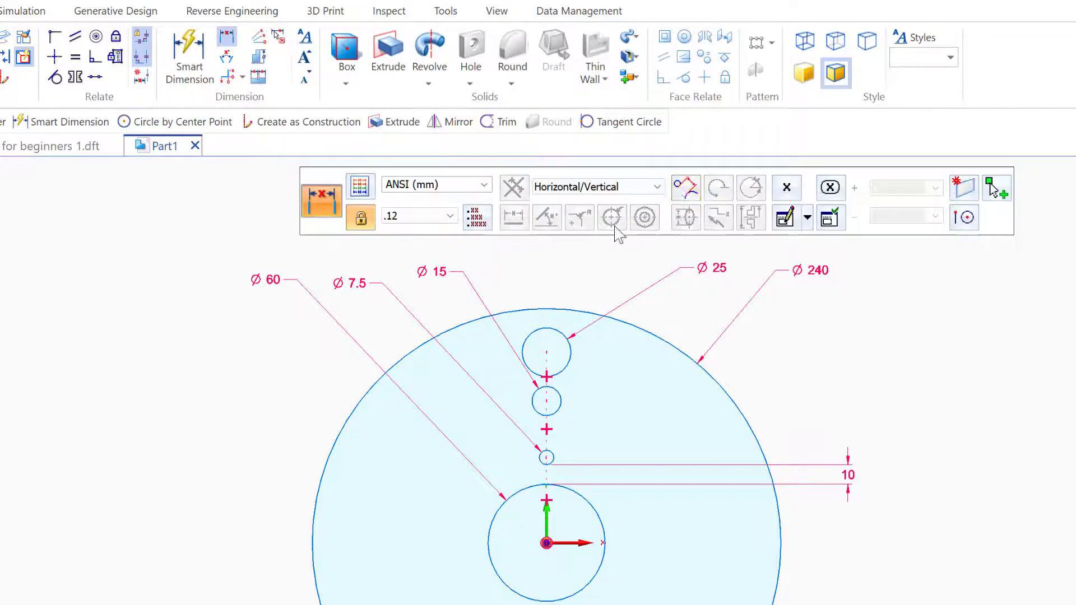
Add a vertical centre distance of 20 mm between the 7.5 mm and 15 mm circles, placed outside the plate
left_click(359, 218)
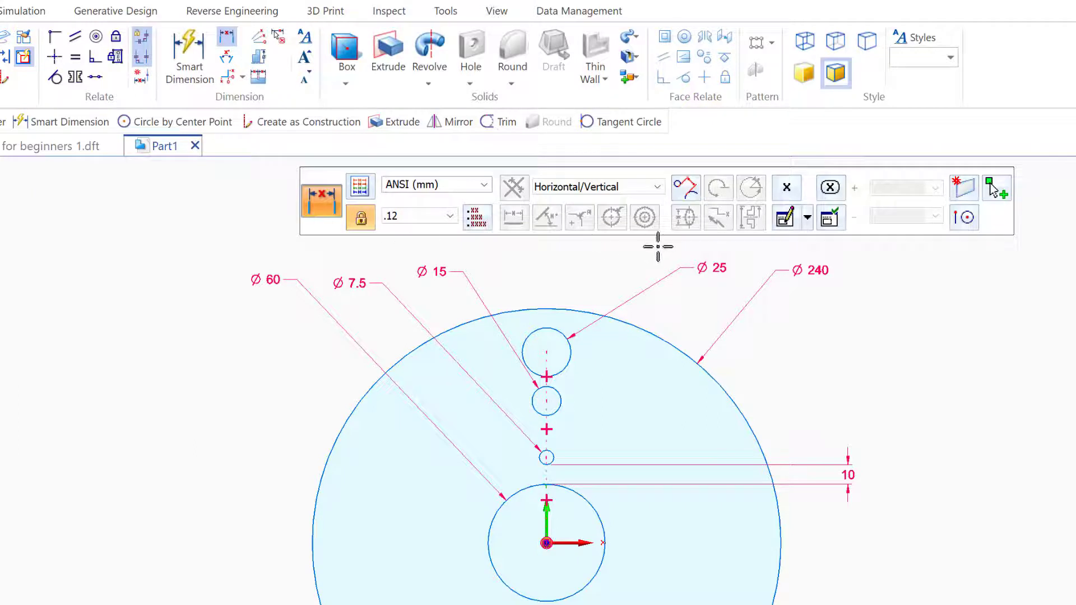
left_click(561, 401)
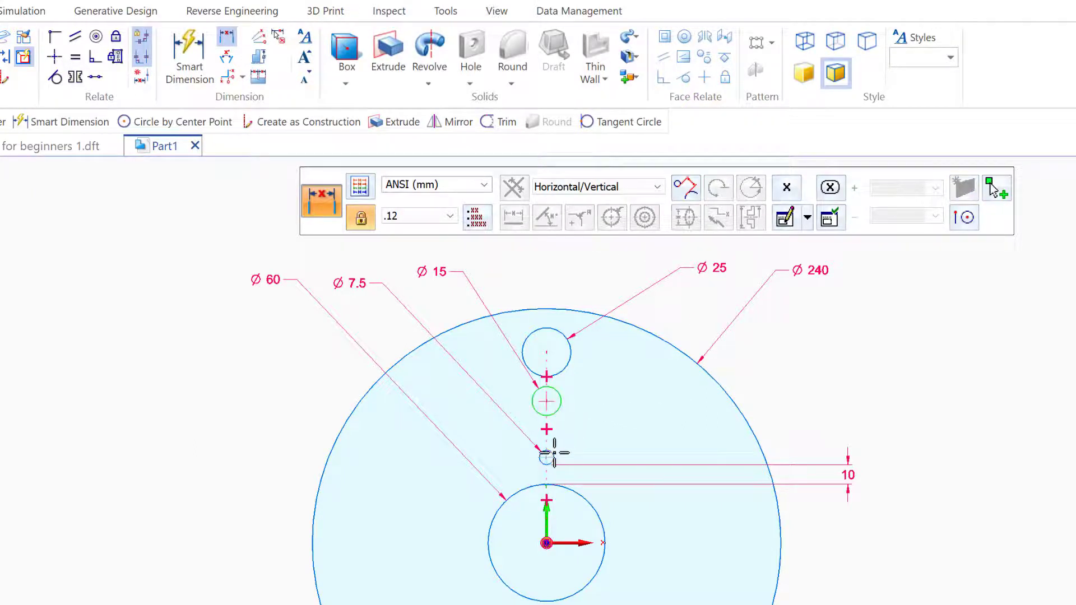
left_click(553, 453)
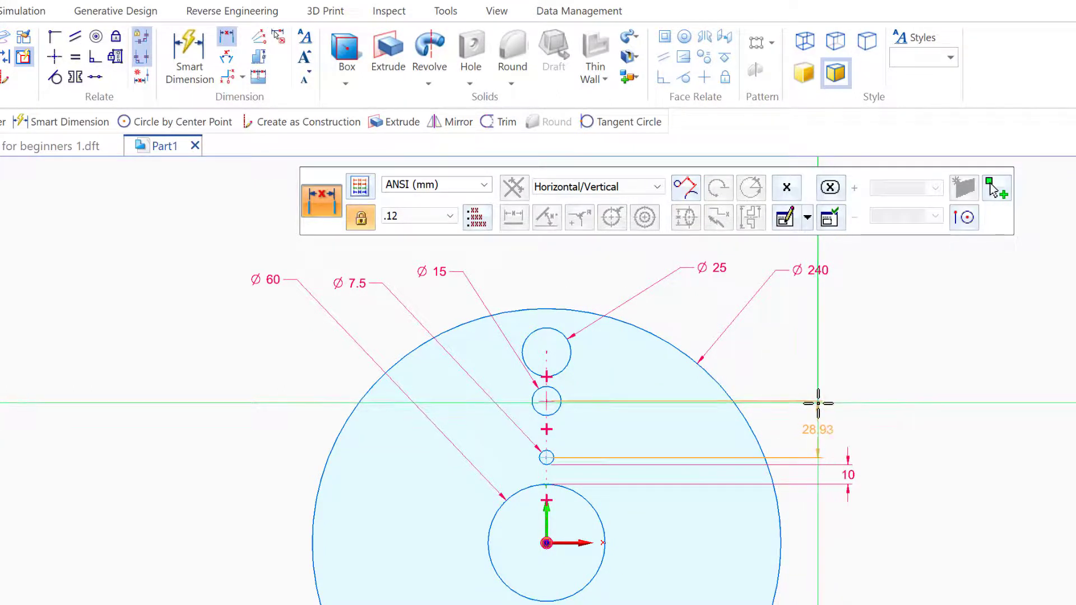
left_click(818, 403)
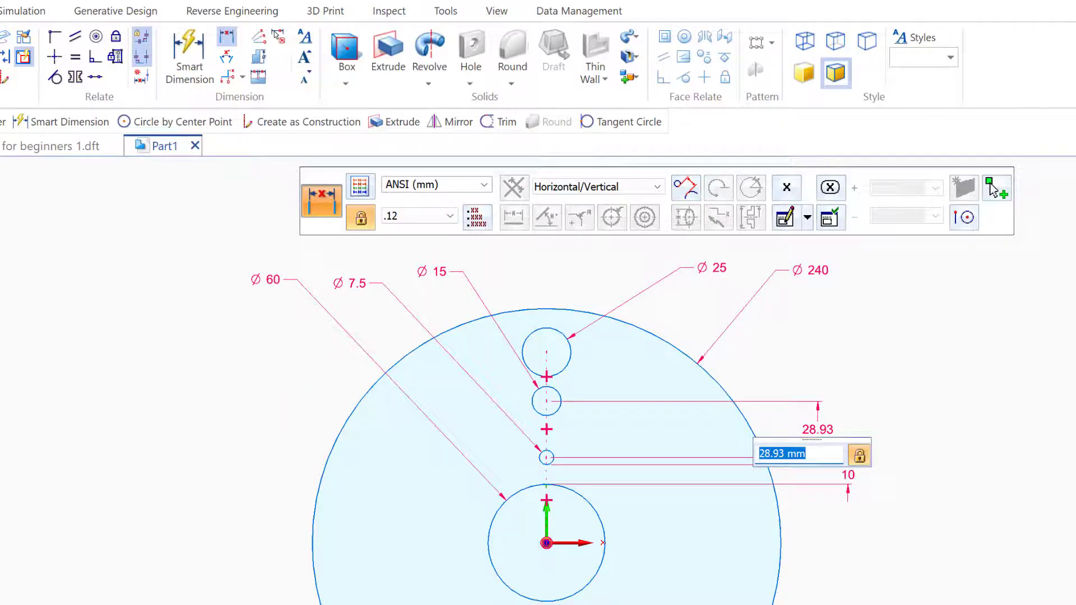
type("2")
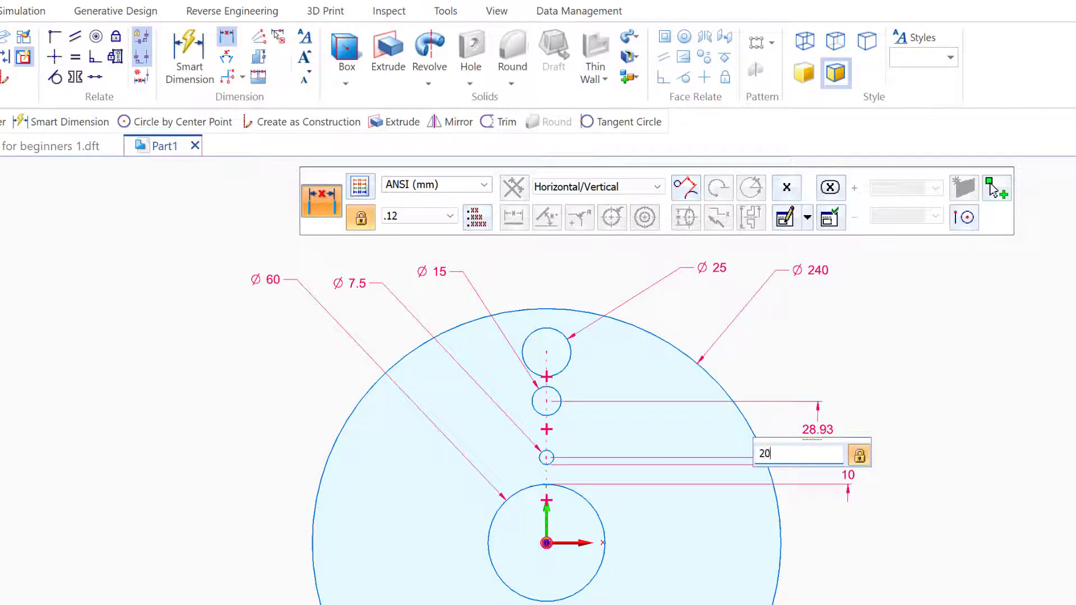
type("0")
key("Return")
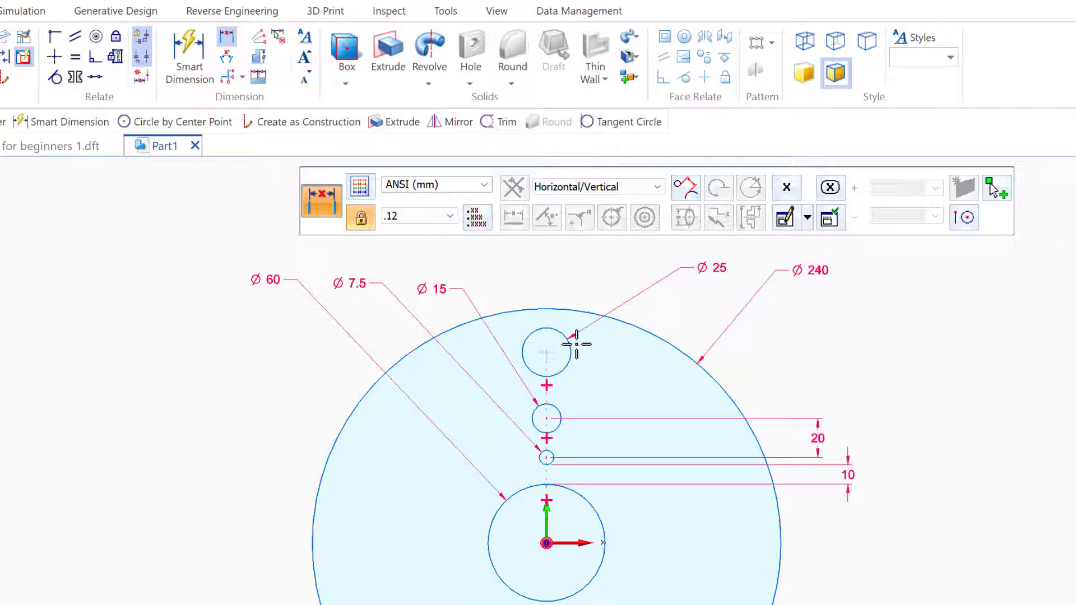
Set the vertical centre distance between the 15 mm and 25 mm circles to 30 mm, aligned with the 20 mm dimension
left_click(573, 346)
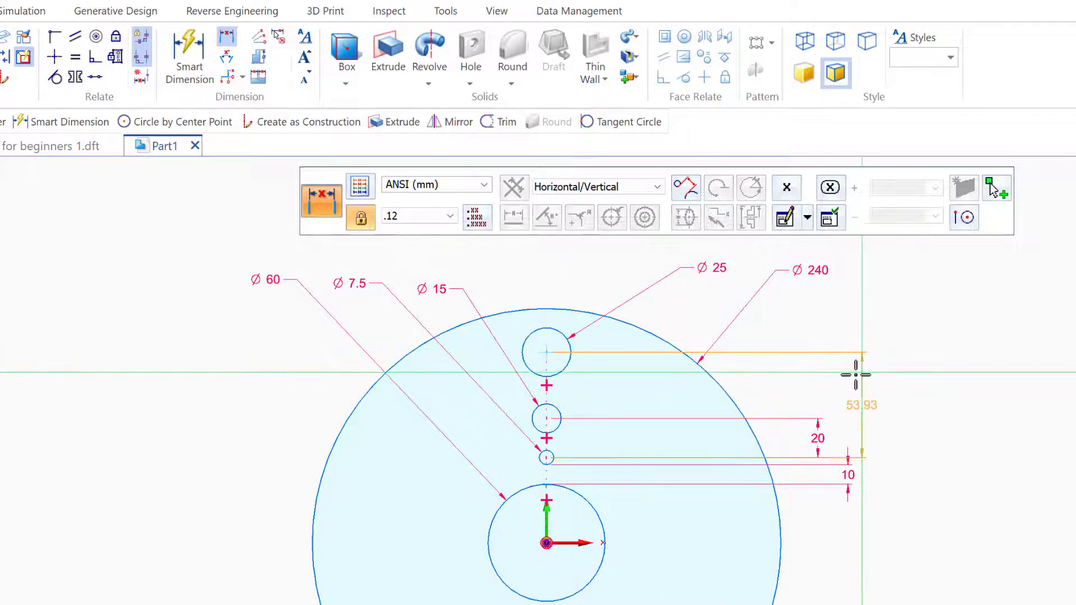
left_click(816, 370)
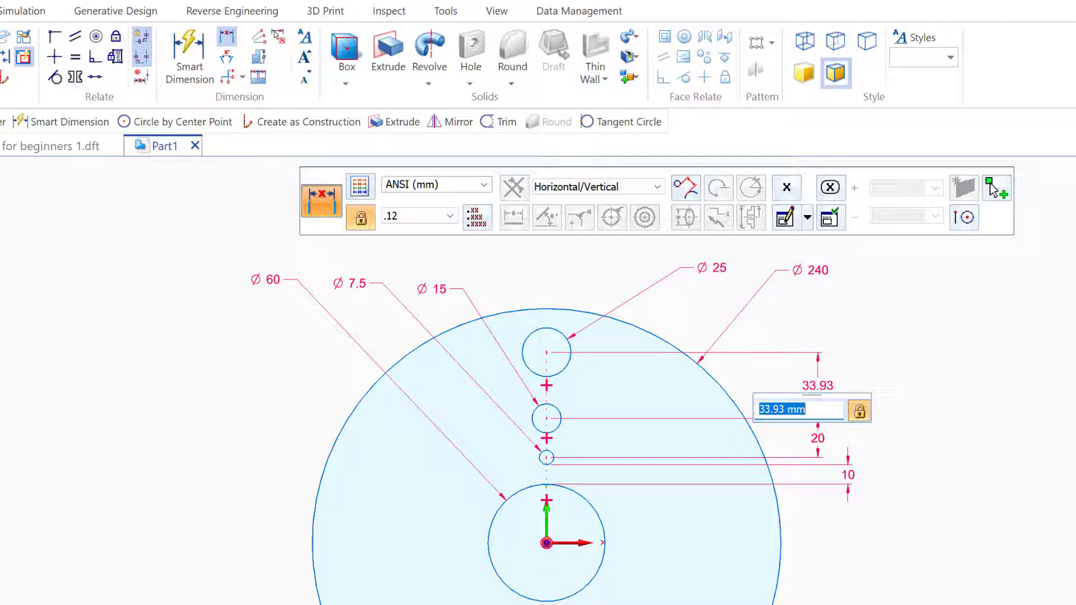
type("30")
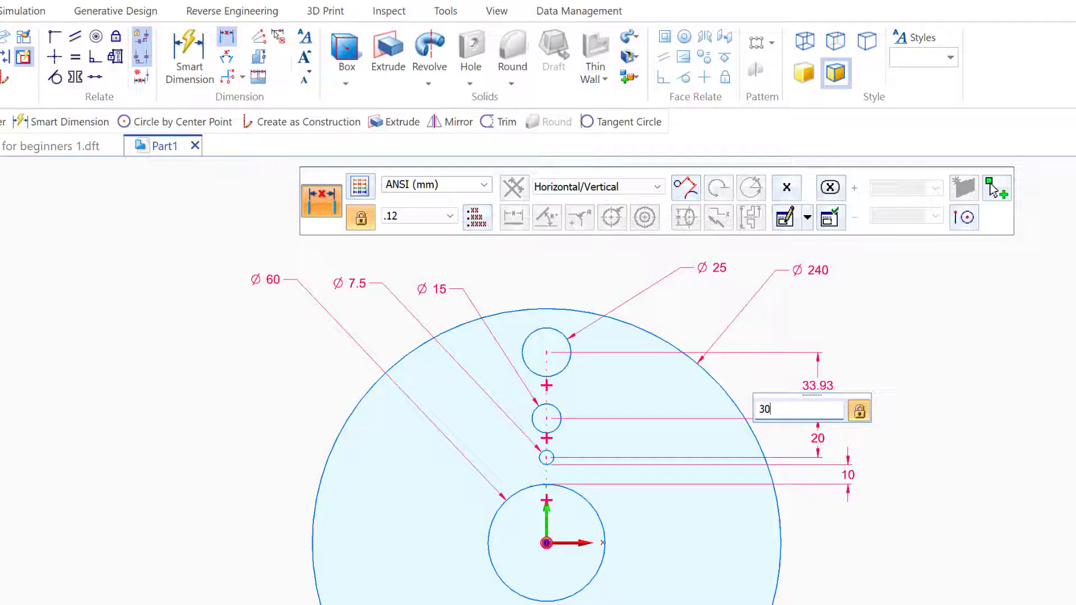
key("Return")
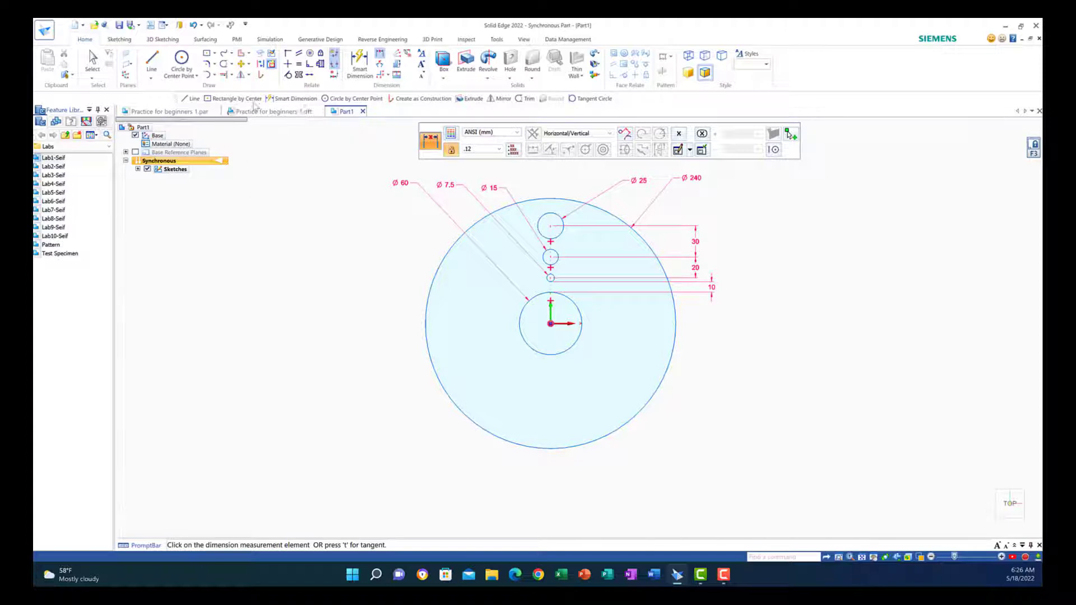
Extrude the plate region around the circles symmetrically to a total thickness of 10 mm, keeping the circles as holes
left_click(990, 527)
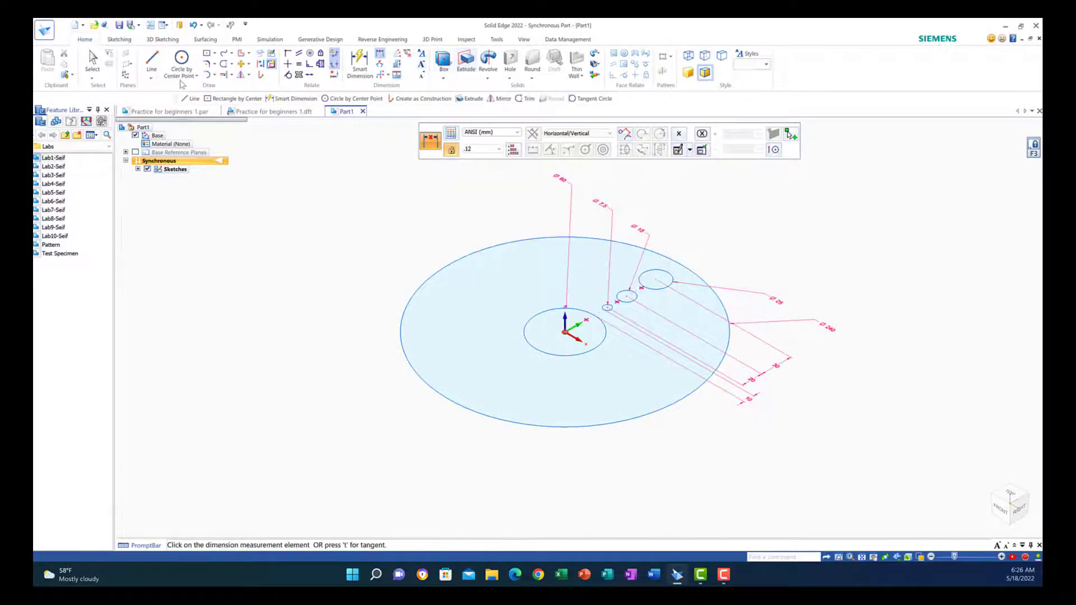
key("Escape")
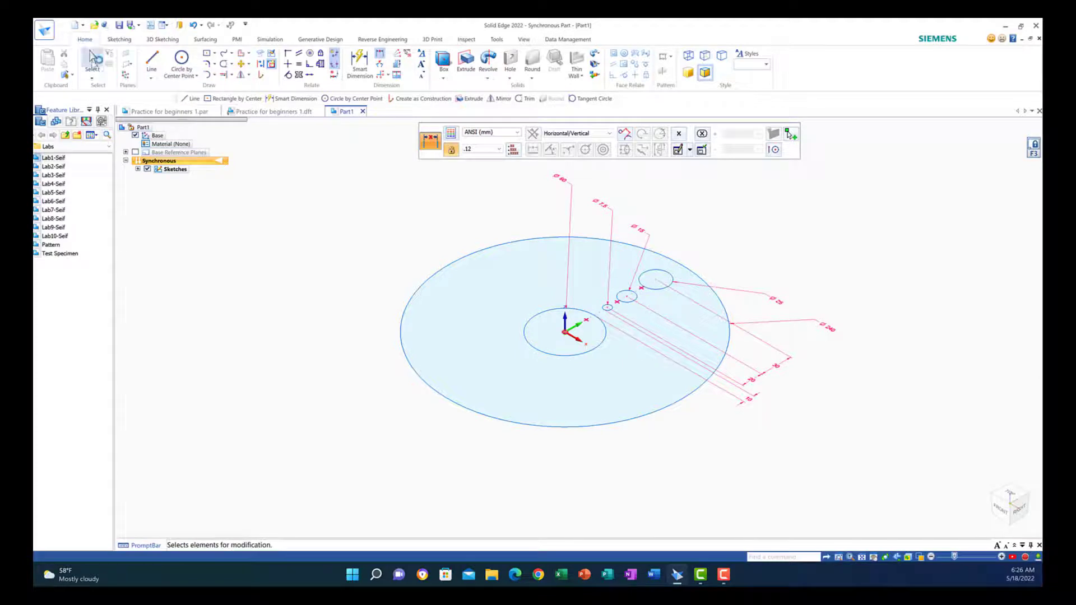
left_click(488, 345)
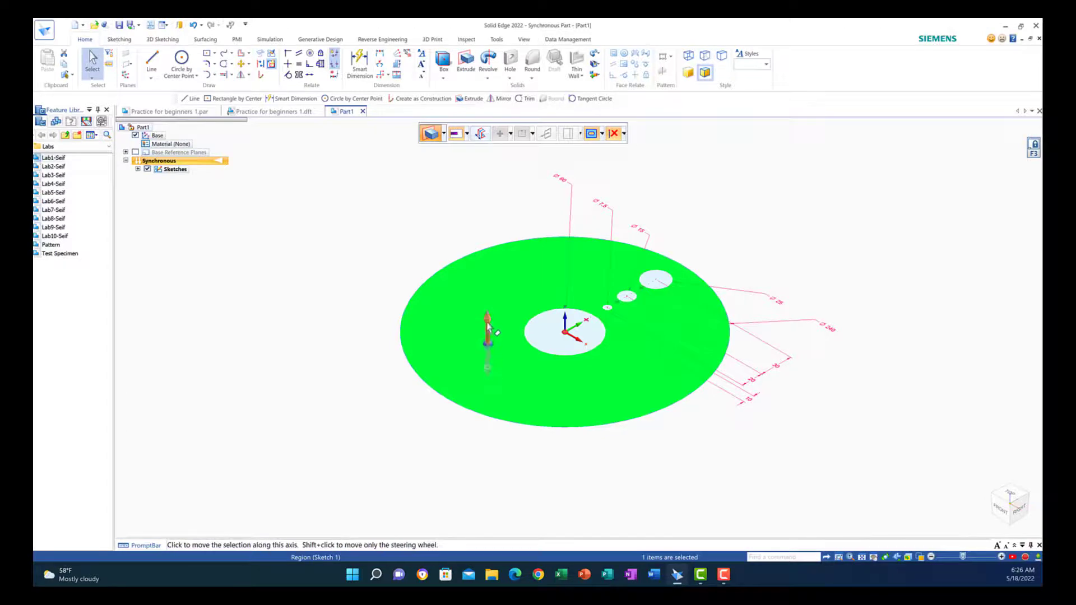
left_click(488, 328)
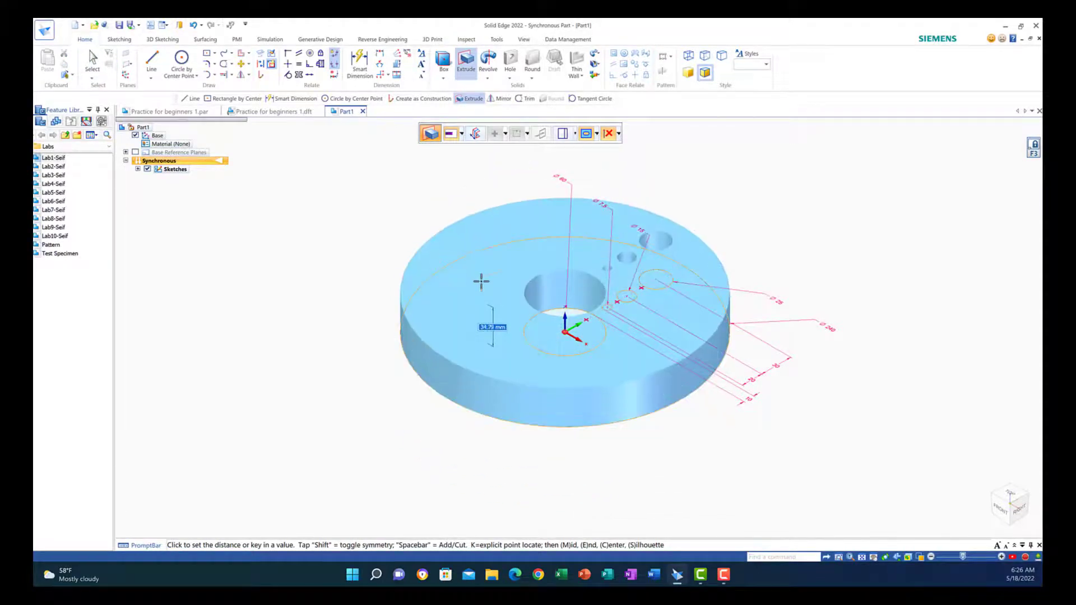
left_click(475, 134)
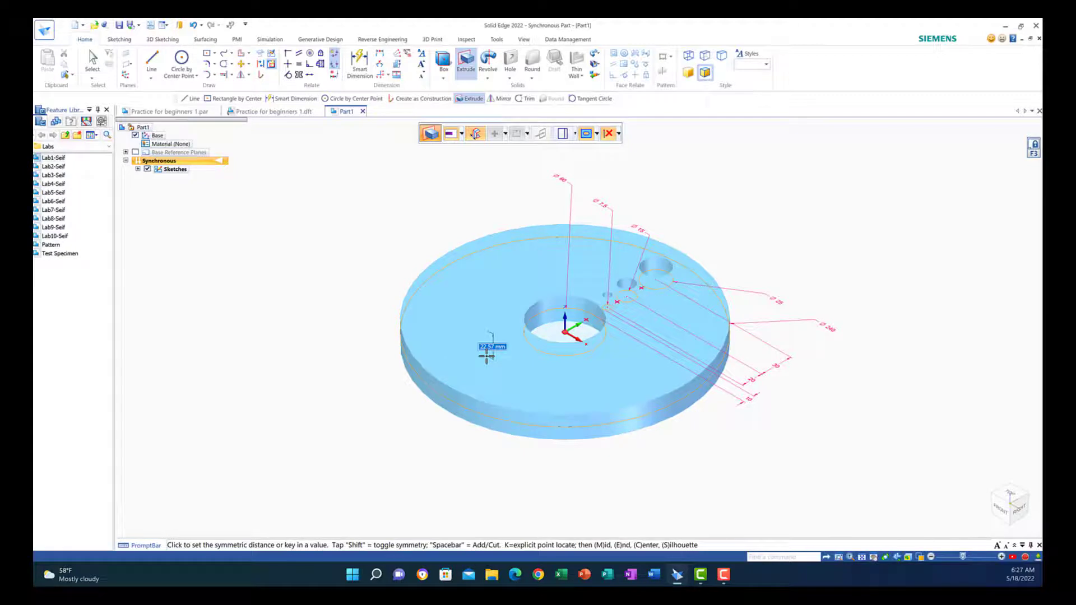
type("10")
key("Return")
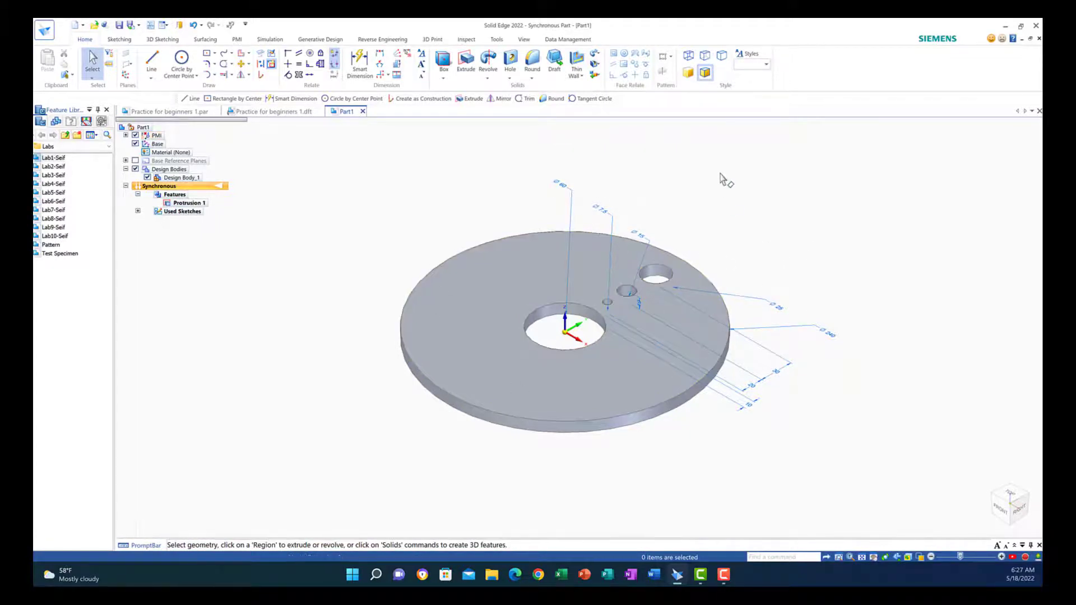
Create a circular pattern of the 7.5, 15 and 25 mm holes with 8 occurrences around the plate's centre
left_click(1009, 495)
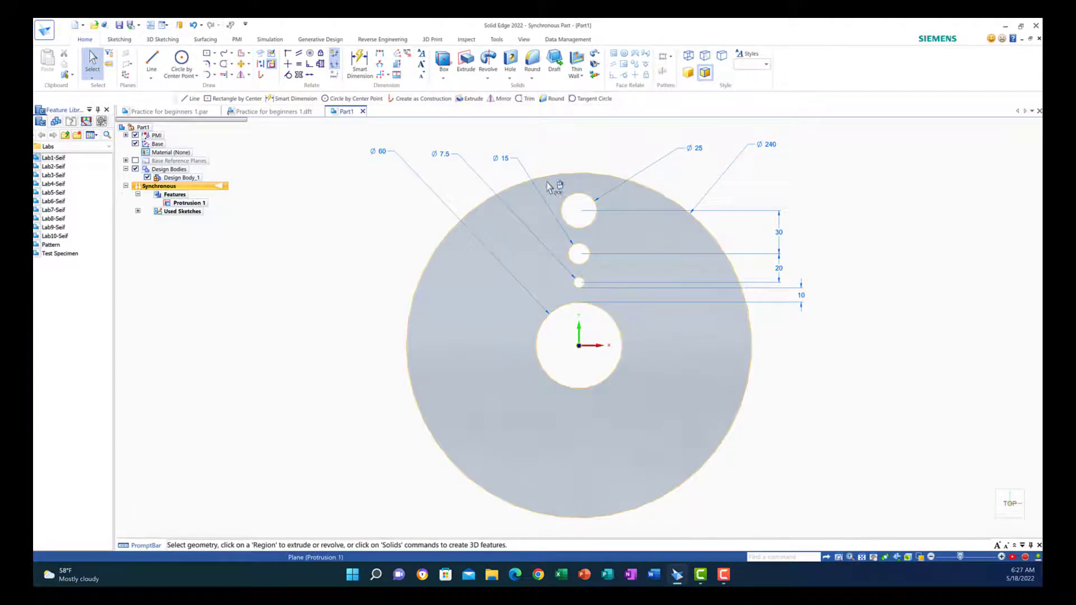
left_click_drag(547, 180, 617, 303)
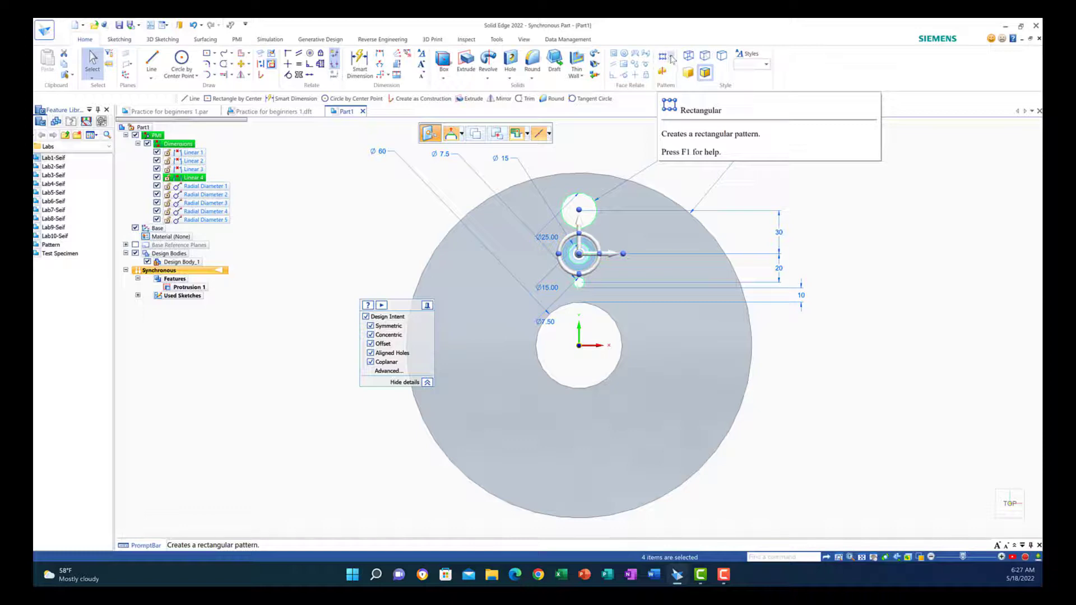
left_click(671, 58)
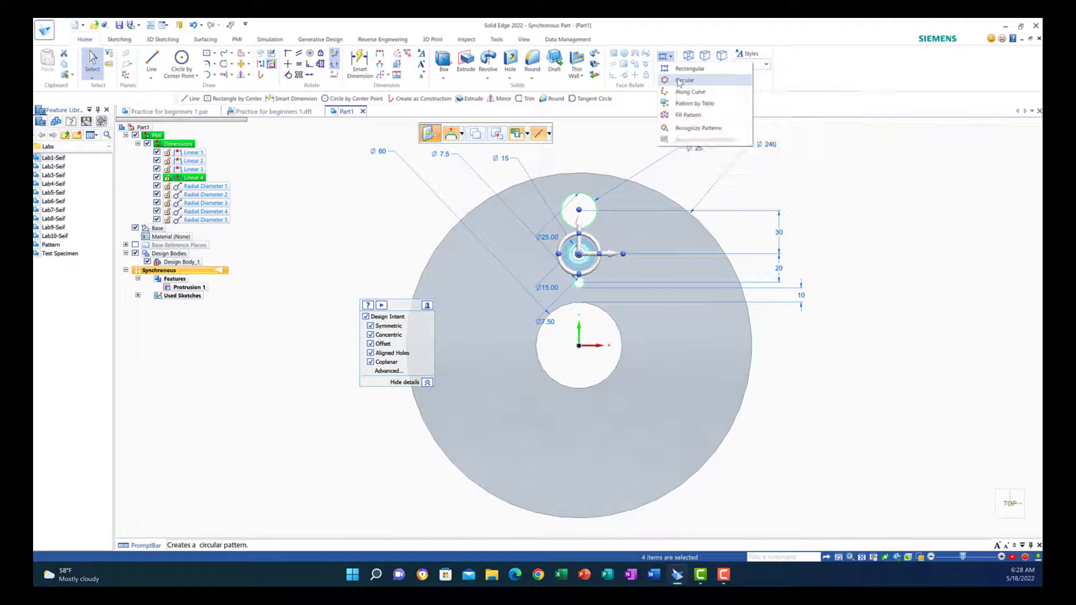
left_click(684, 80)
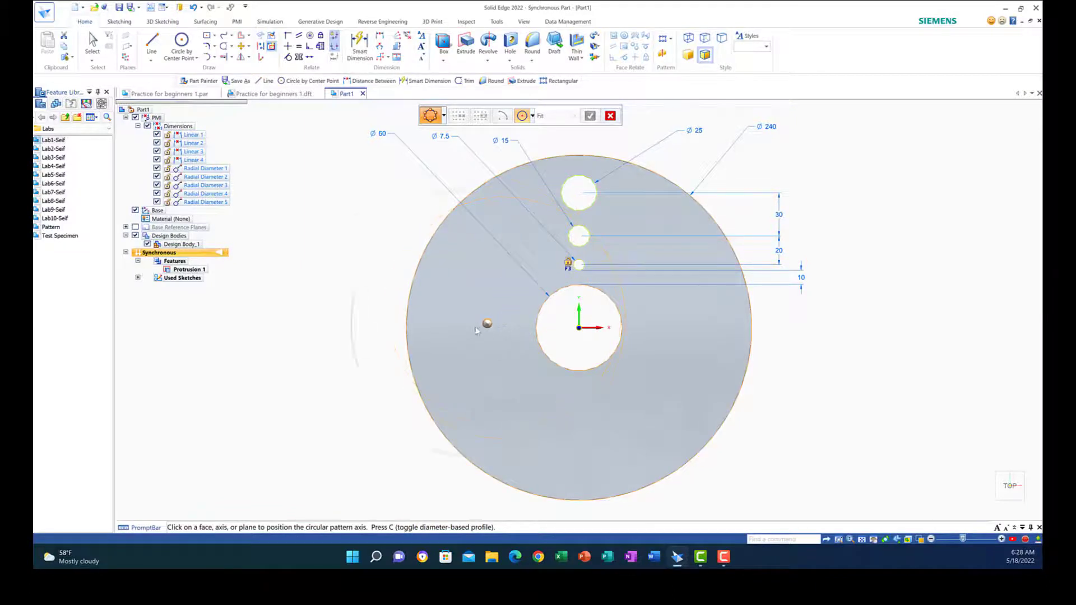
left_click(407, 338)
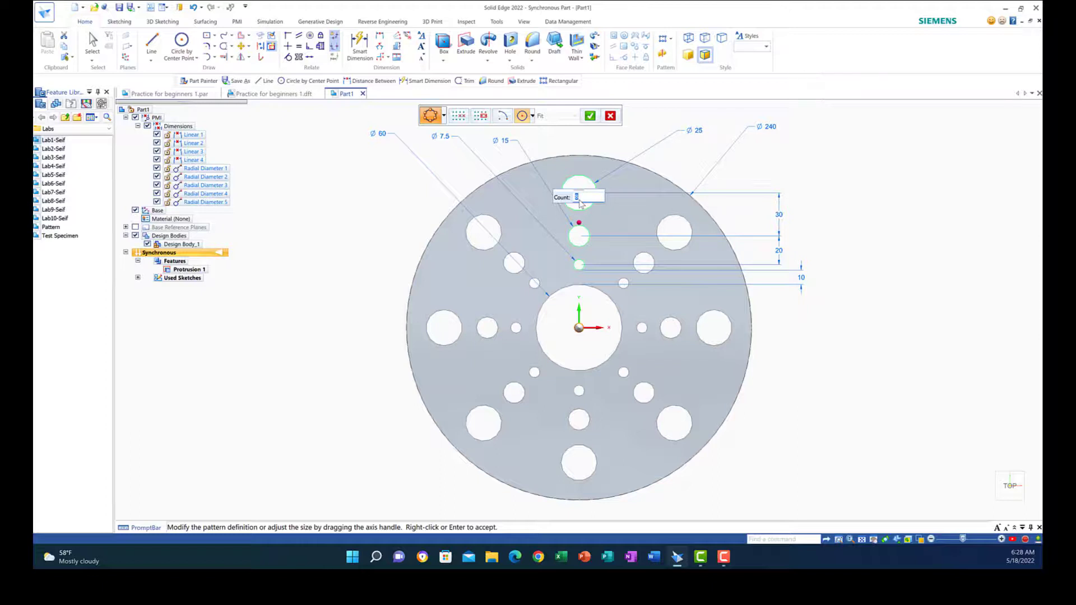
left_click(589, 116)
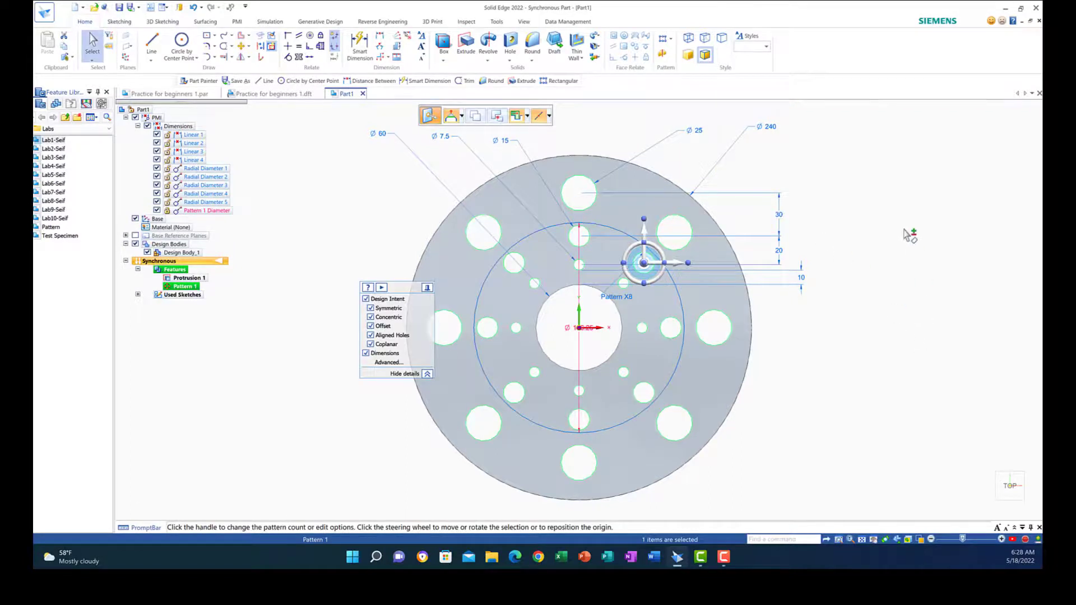
left_click(892, 200)
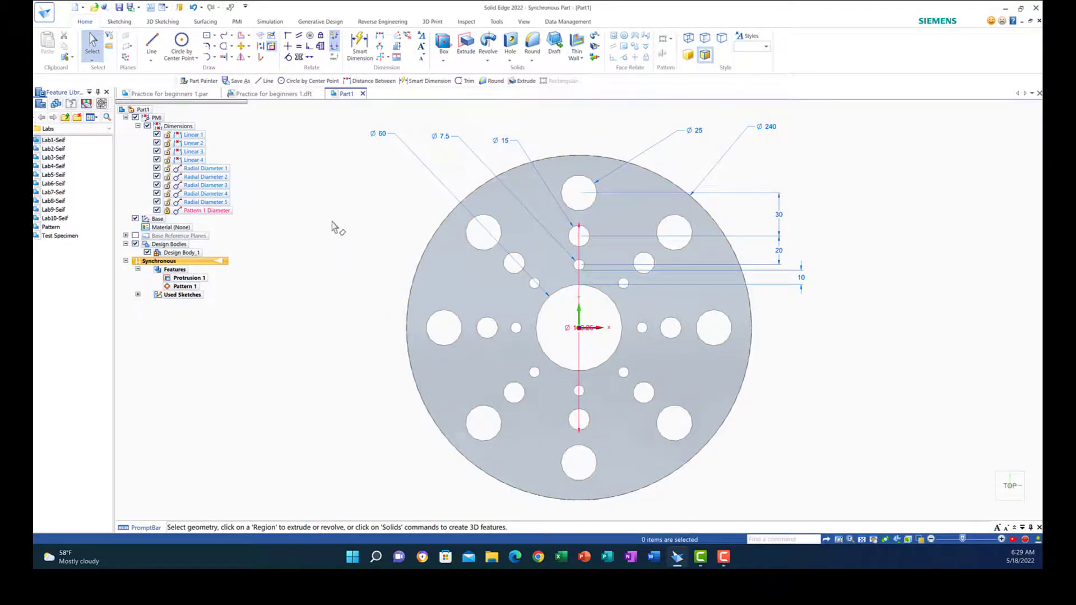
Hide the design body and delete all the model dimensions, including the pattern diameter
key("ctrl+i")
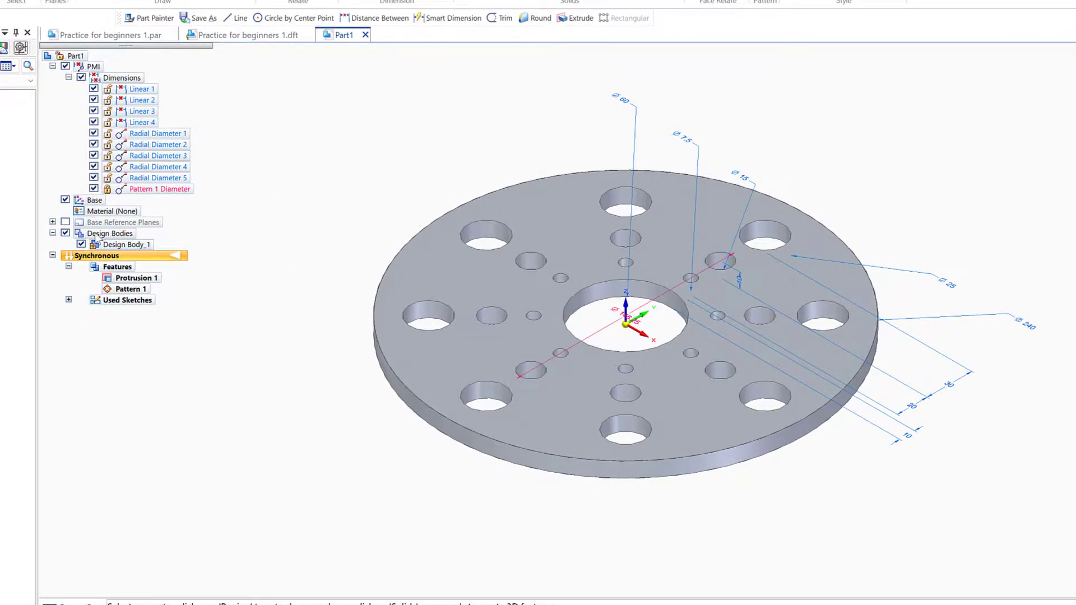
left_click(65, 233)
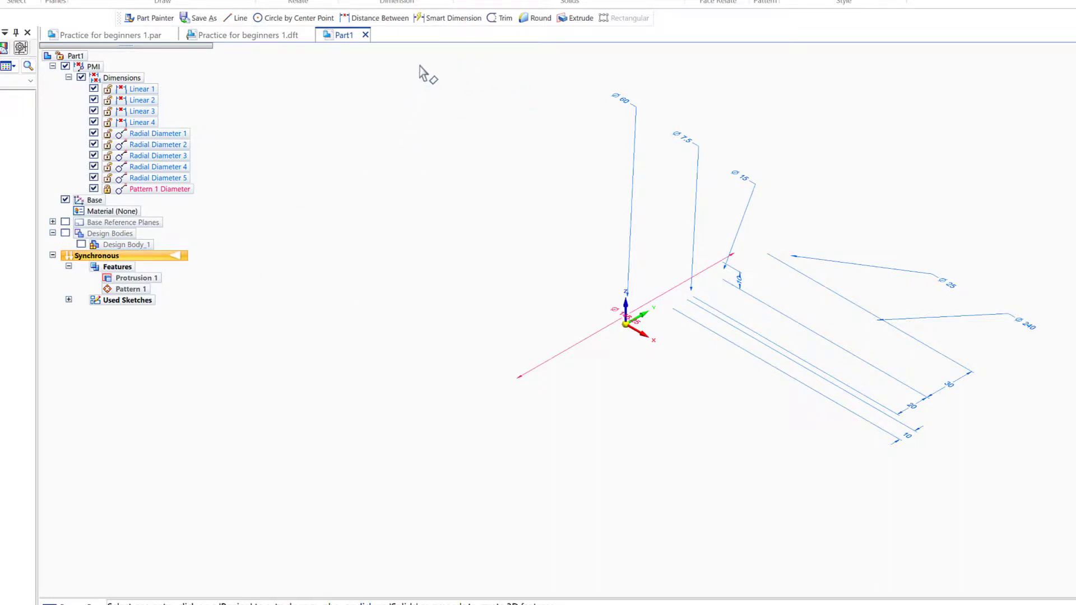
mouse_move(420, 66)
left_mouse_down()
mouse_move(409, 379)
mouse_move(682, 495)
mouse_move(1061, 521)
left_mouse_up()
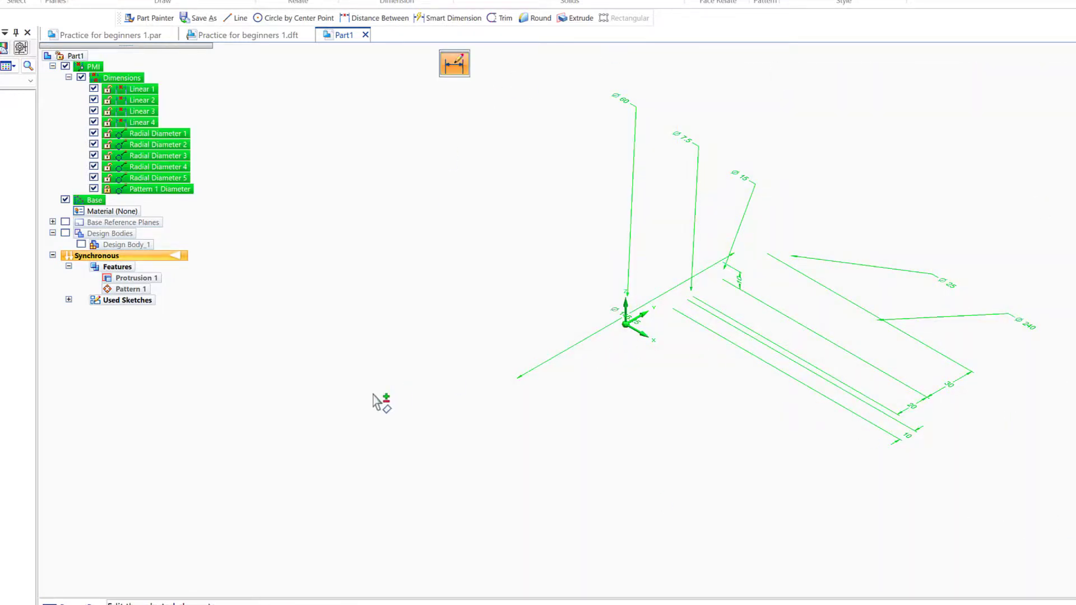
key("Delete")
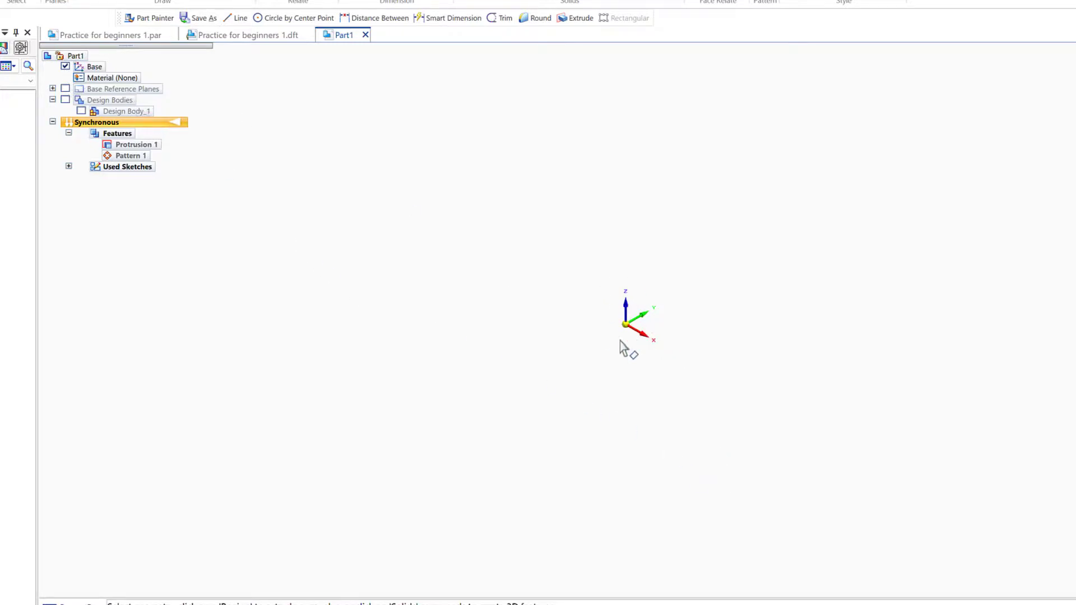
Hide the base coordinate system and show the design body again
left_click(65, 67)
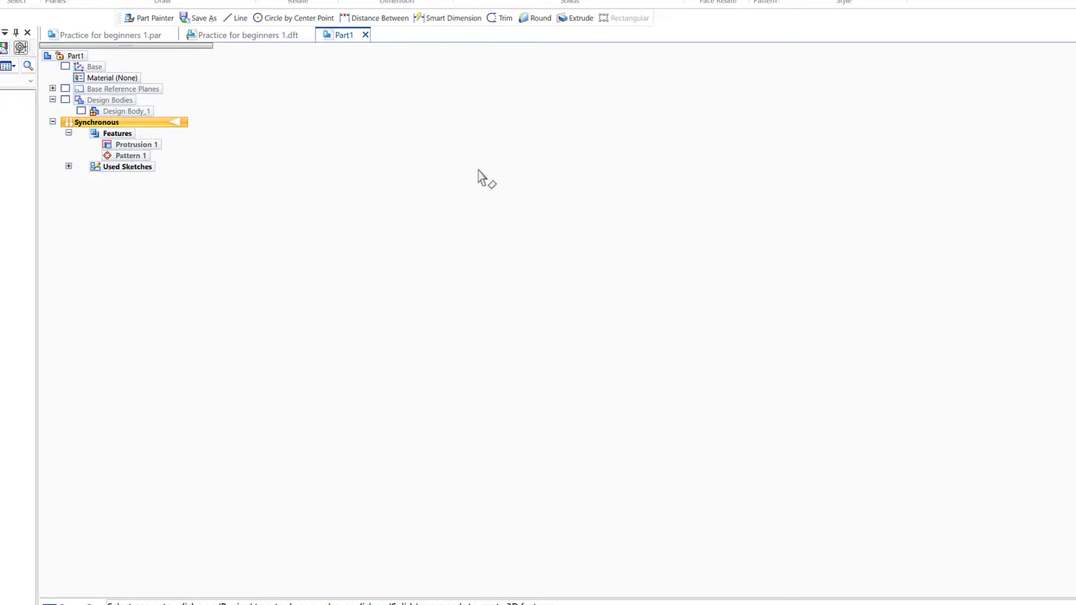
left_click(65, 100)
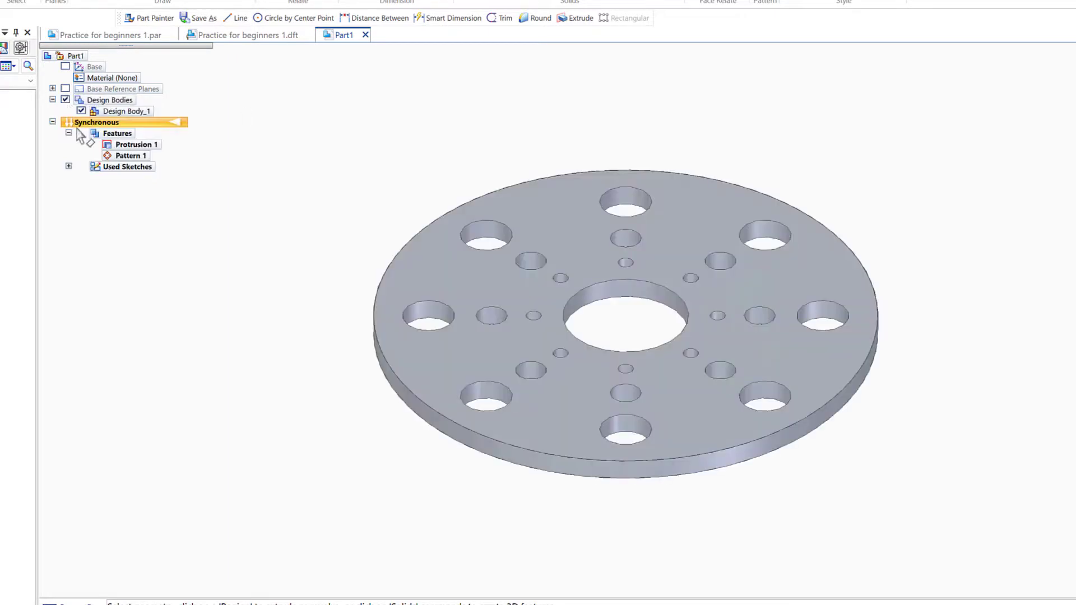